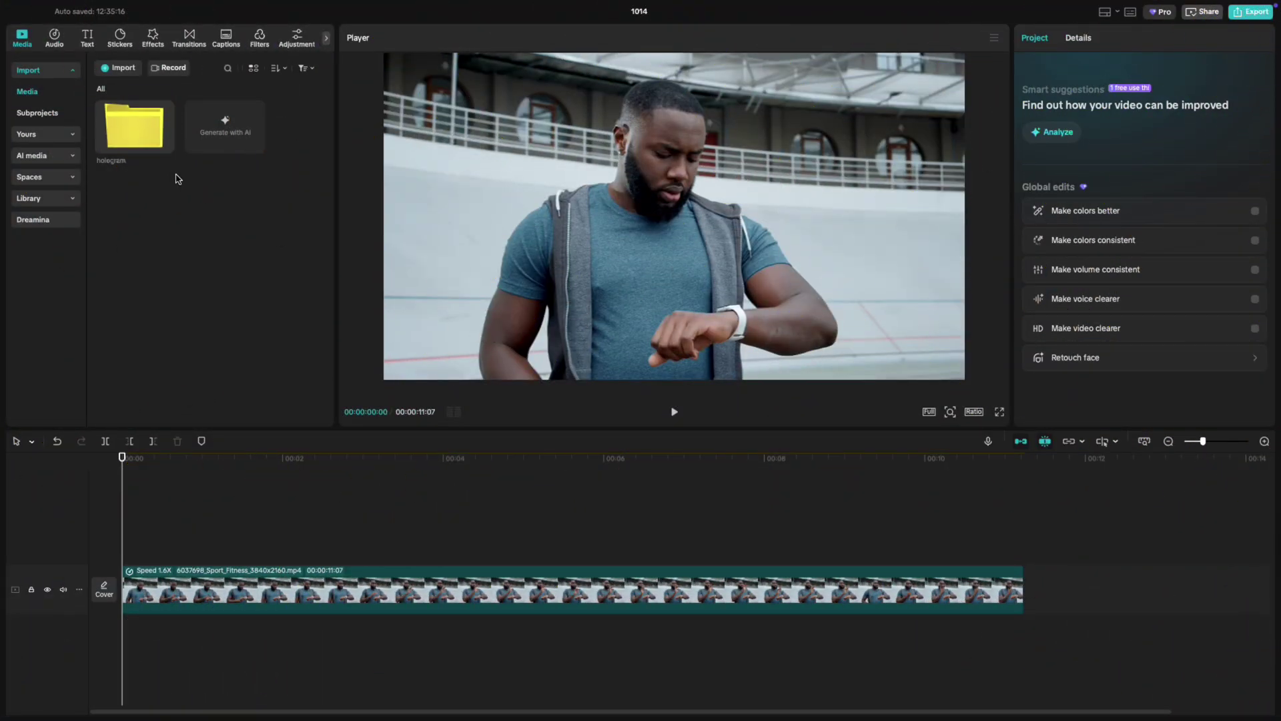
Open the hologram media folder and put the 258439.mp4 HUD clip on a track above the fitness clip
left_click(133, 136)
double_click(134, 136)
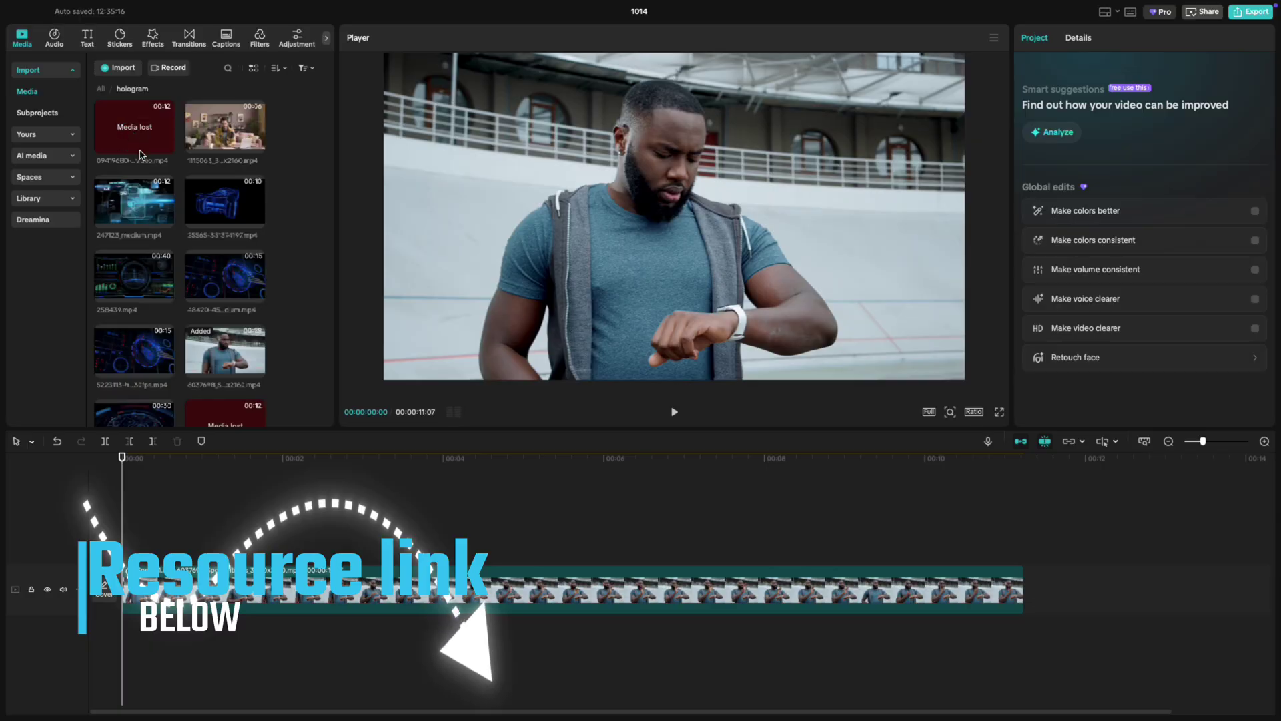
left_click_drag(127, 346, 100, 517)
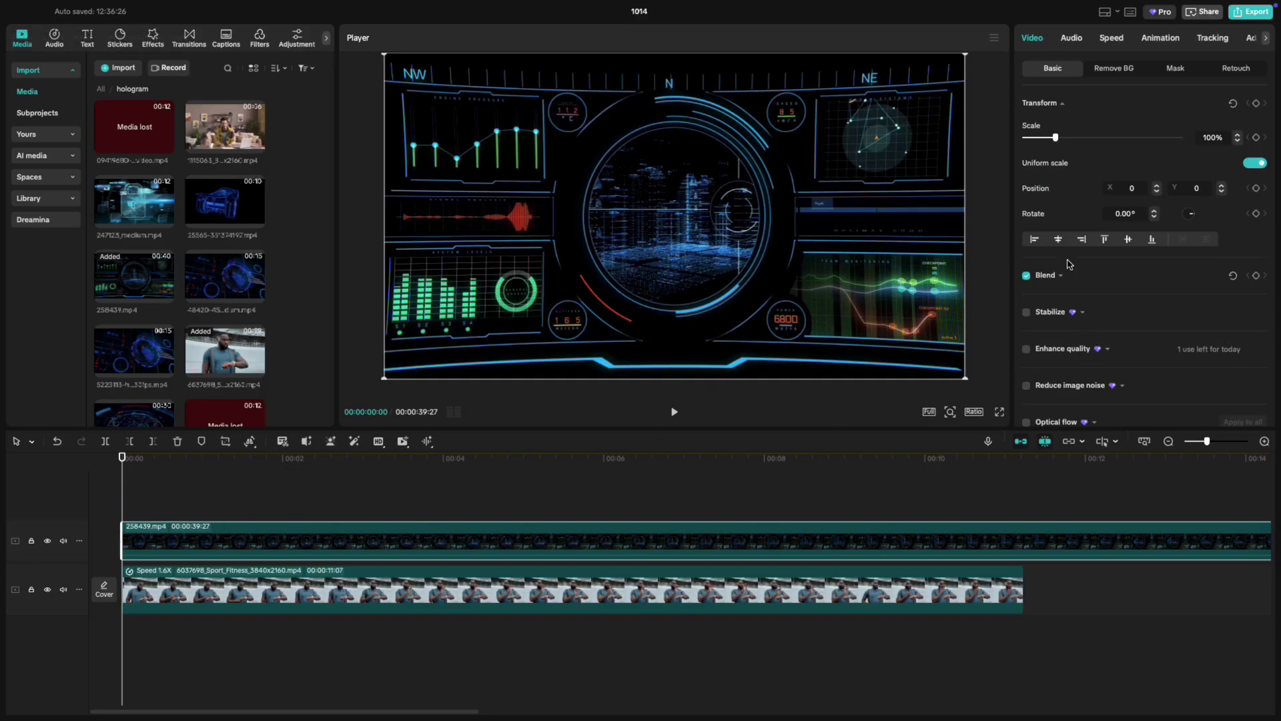
Set the HUD overlay to 34% opacity and cut it at 00:00:04:13, deleting the remainder
left_click(1051, 275)
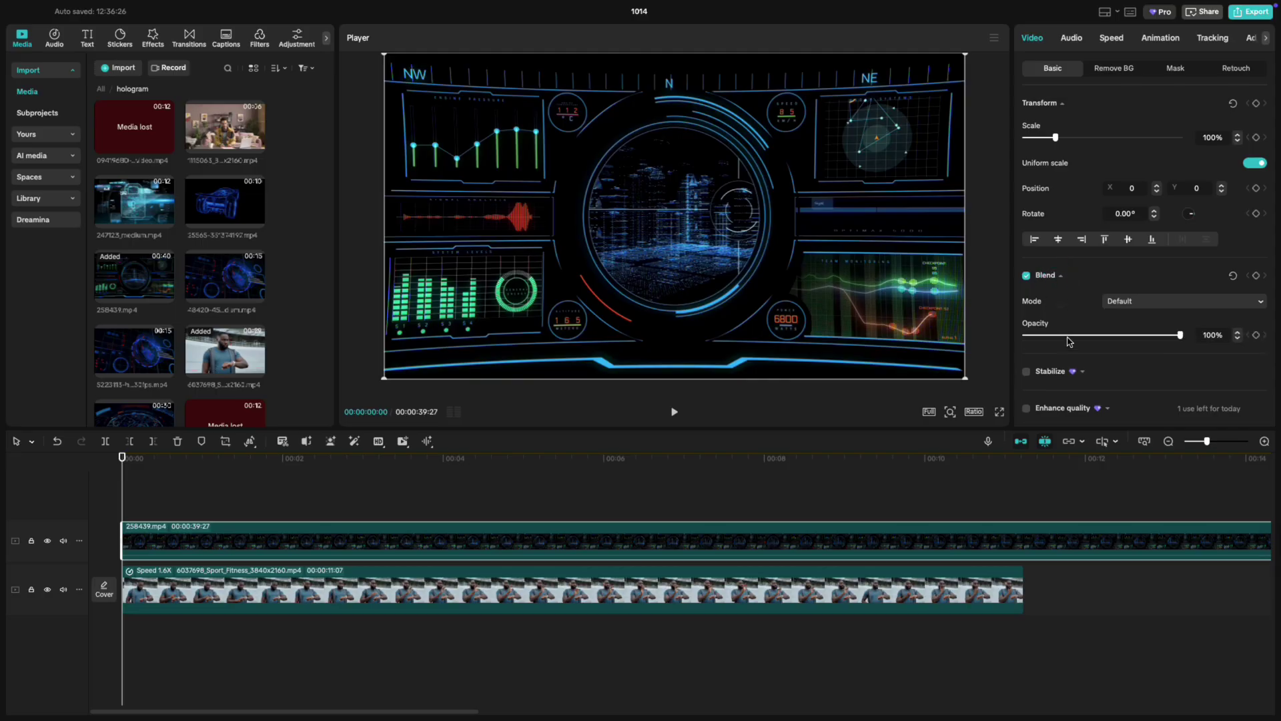
left_click_drag(1094, 337, 1079, 334)
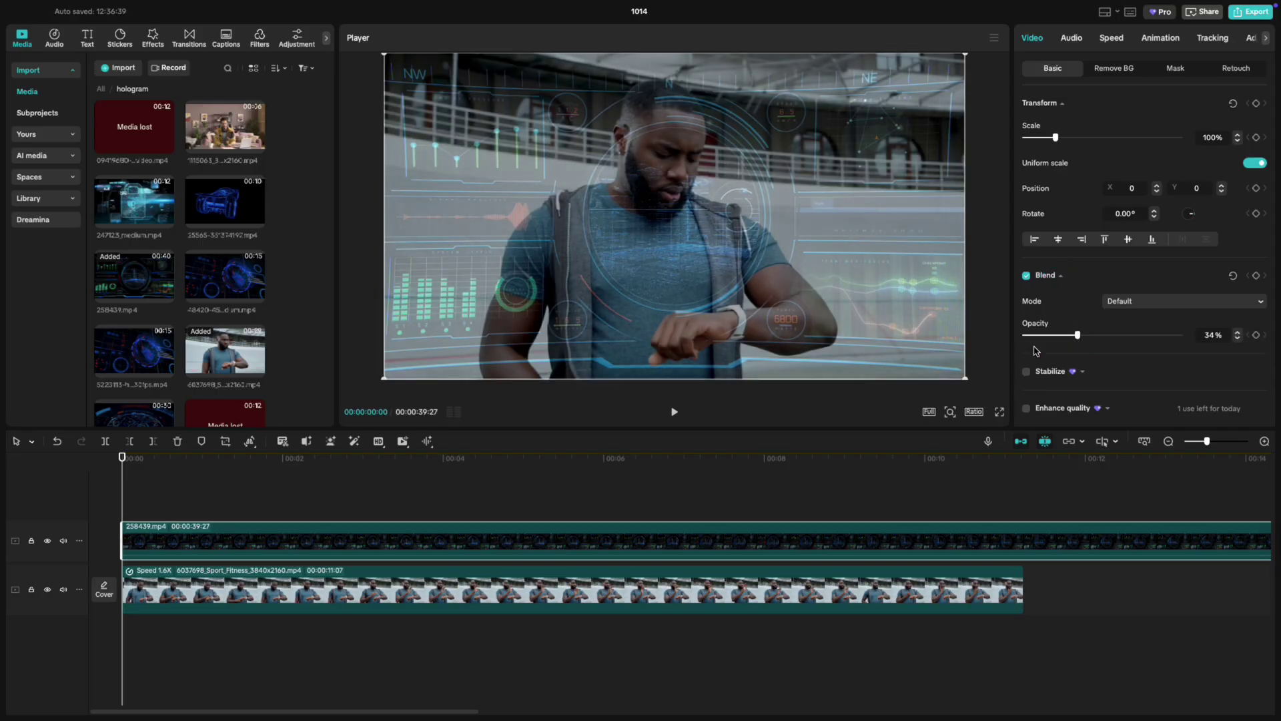
left_click_drag(123, 470, 478, 500)
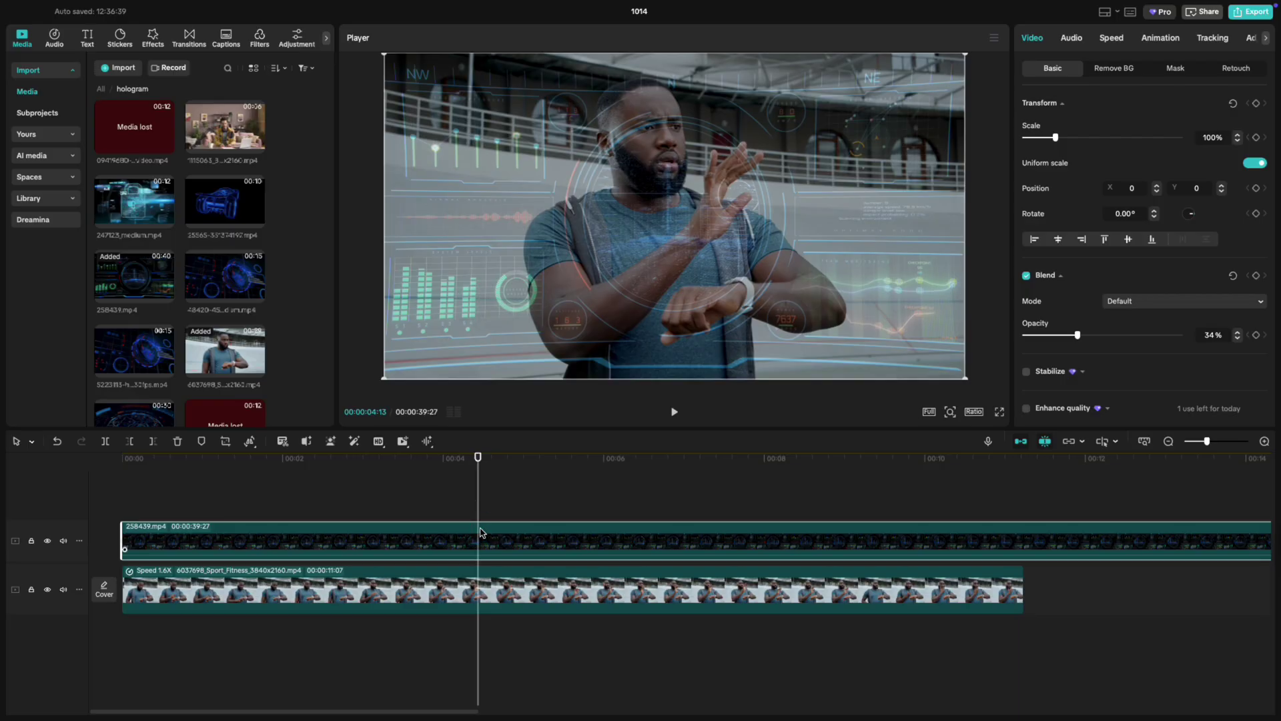
key("ctrl+b")
key("Delete")
Add the 48420 and 78198 hologram clips, make the car clip 100% opaque, and merge everything into a compound clip
left_click(523, 457)
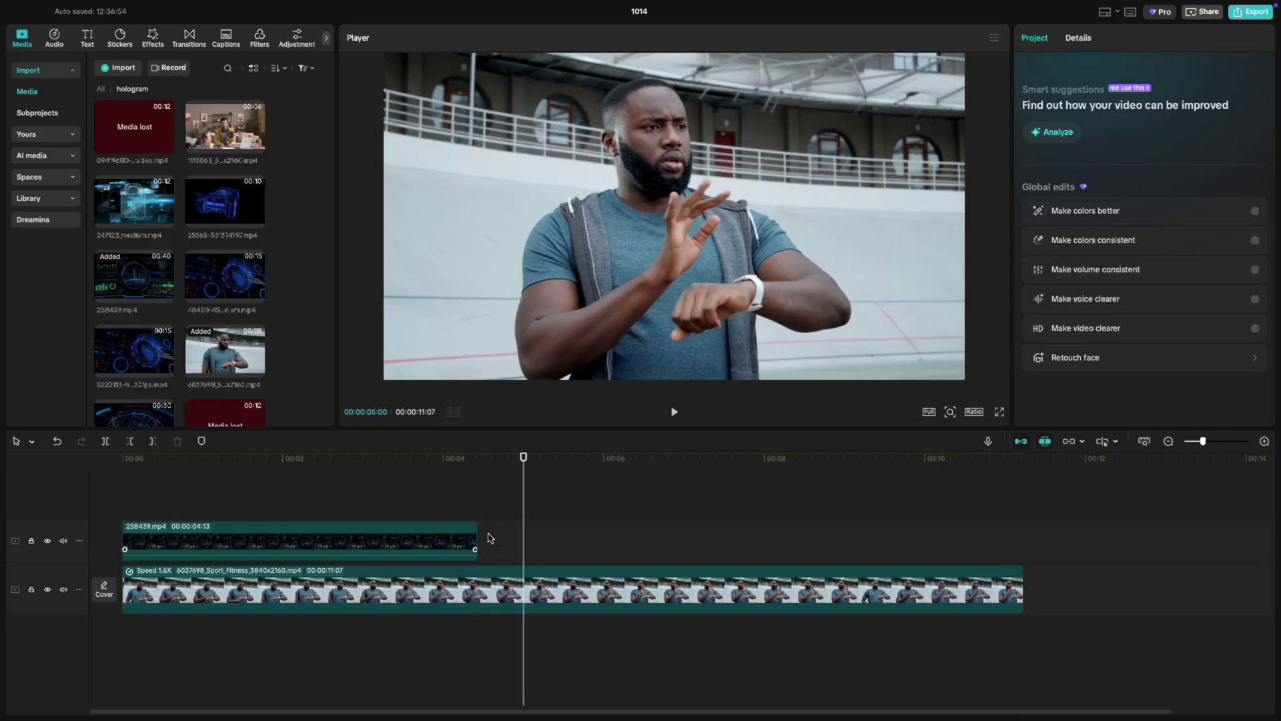
left_click_drag(206, 280, 497, 540)
left_click_drag(523, 458, 590, 458)
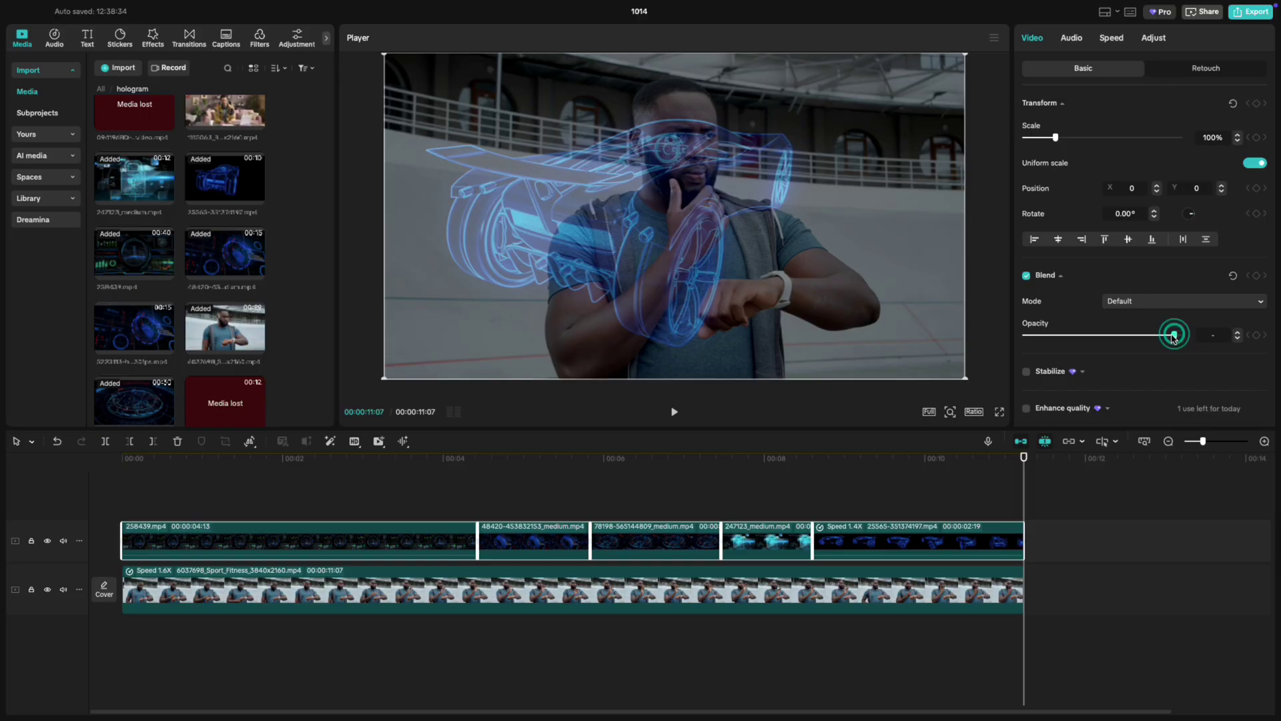
left_click(1178, 335)
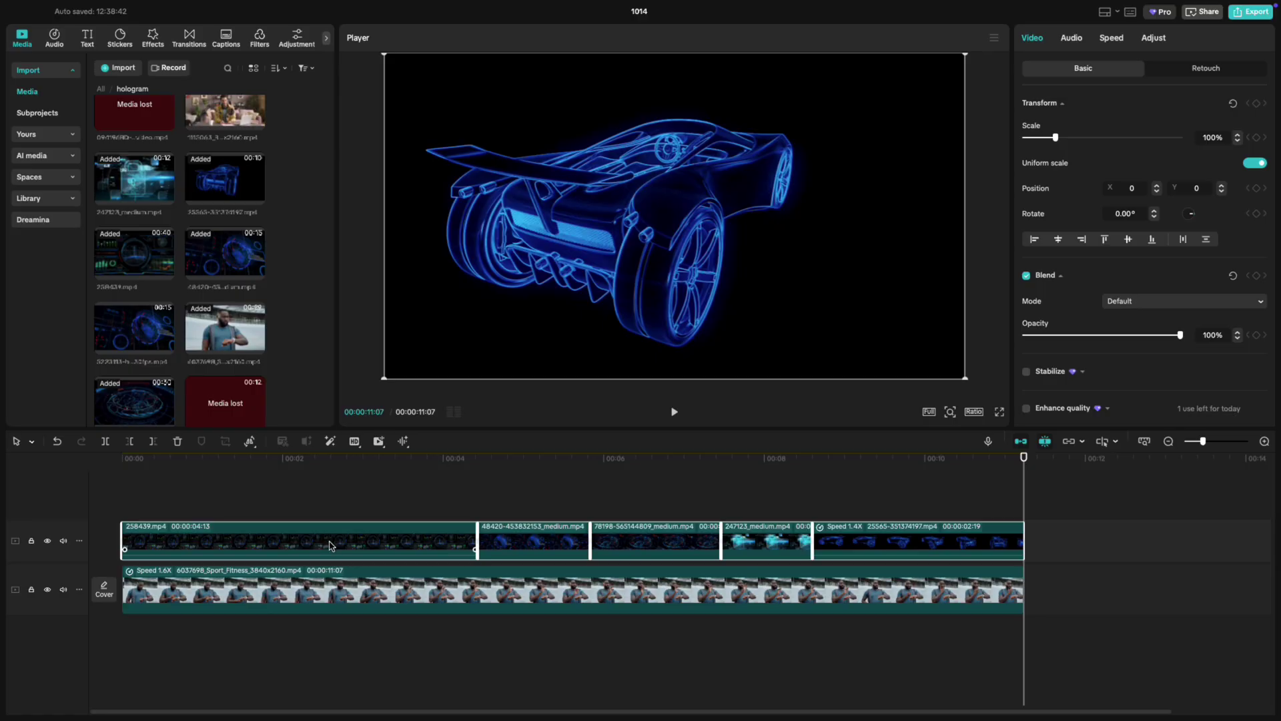
key("alt+g")
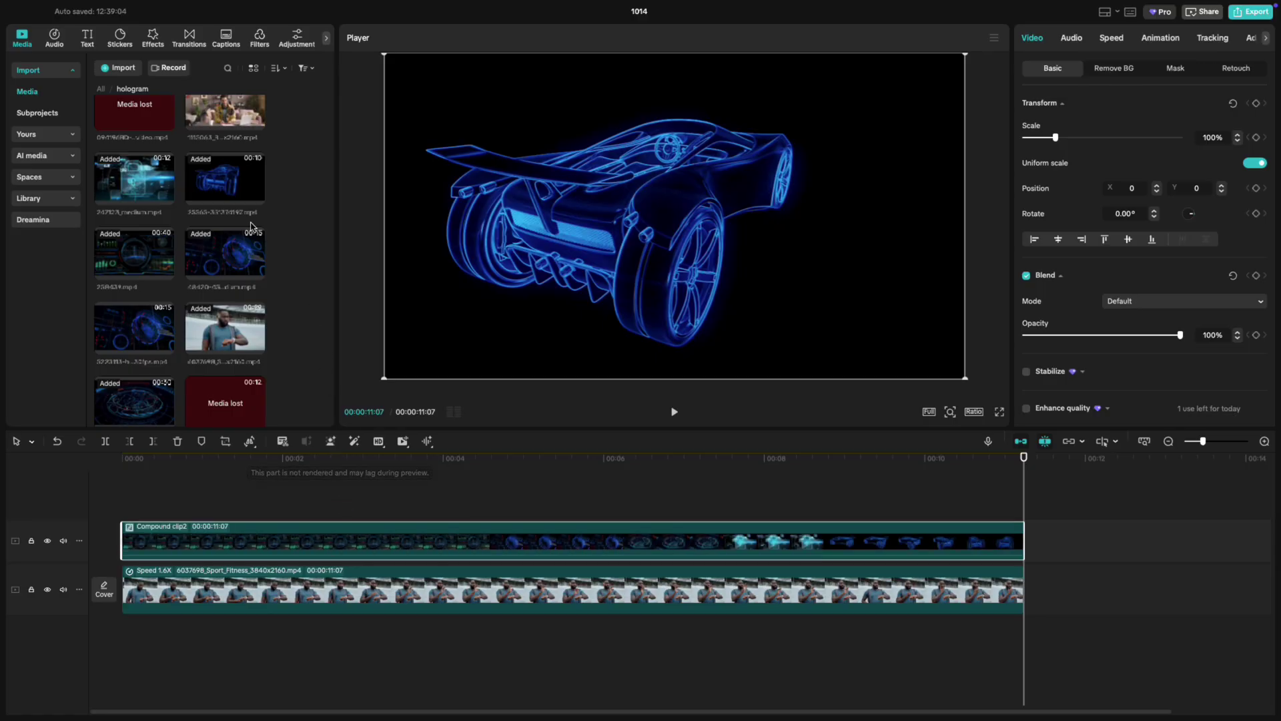
Search the effects for 'player 3' and apply Player 3 to the hologram compound clip
left_click(153, 38)
left_click(158, 70)
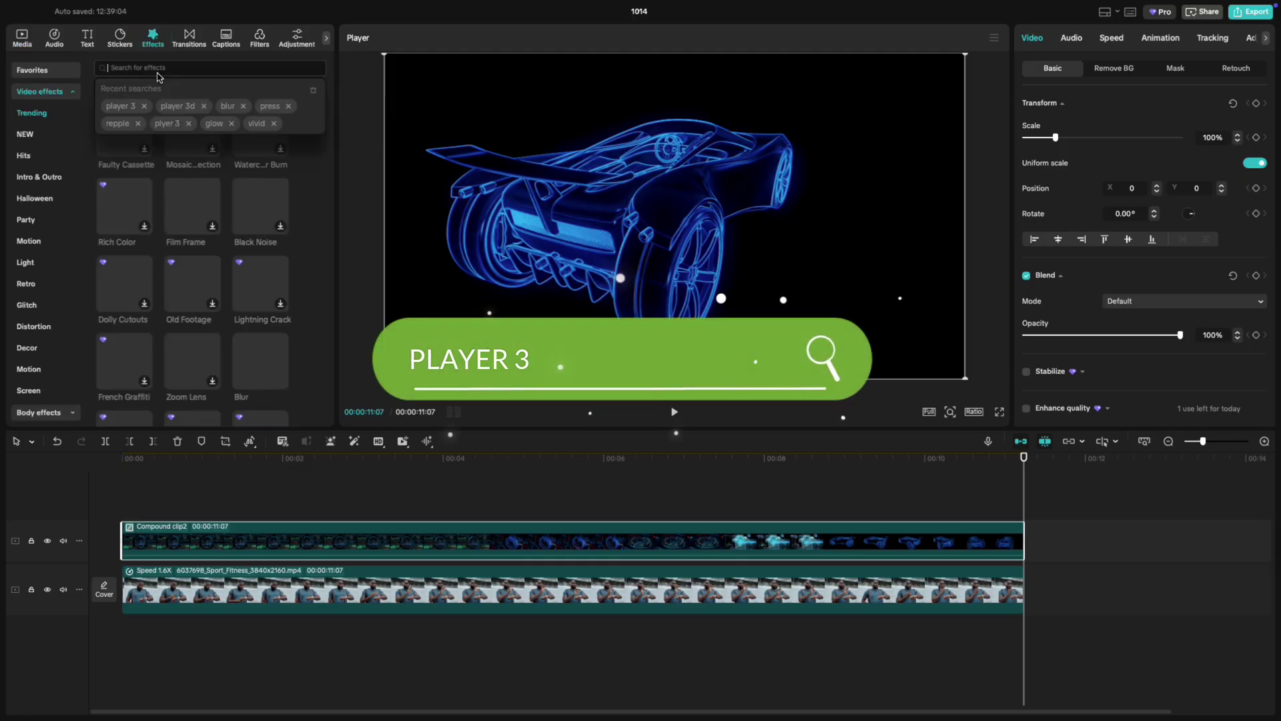
type("player 3")
key("Return")
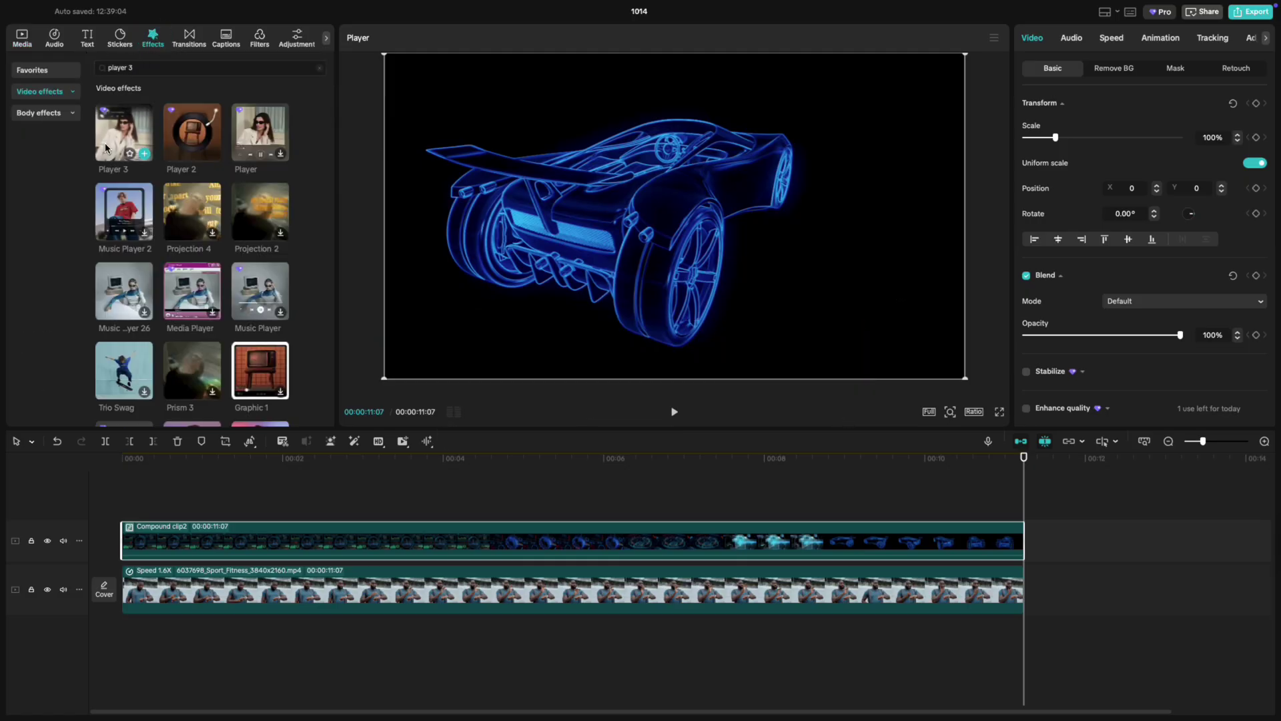
left_click_drag(124, 134, 153, 536)
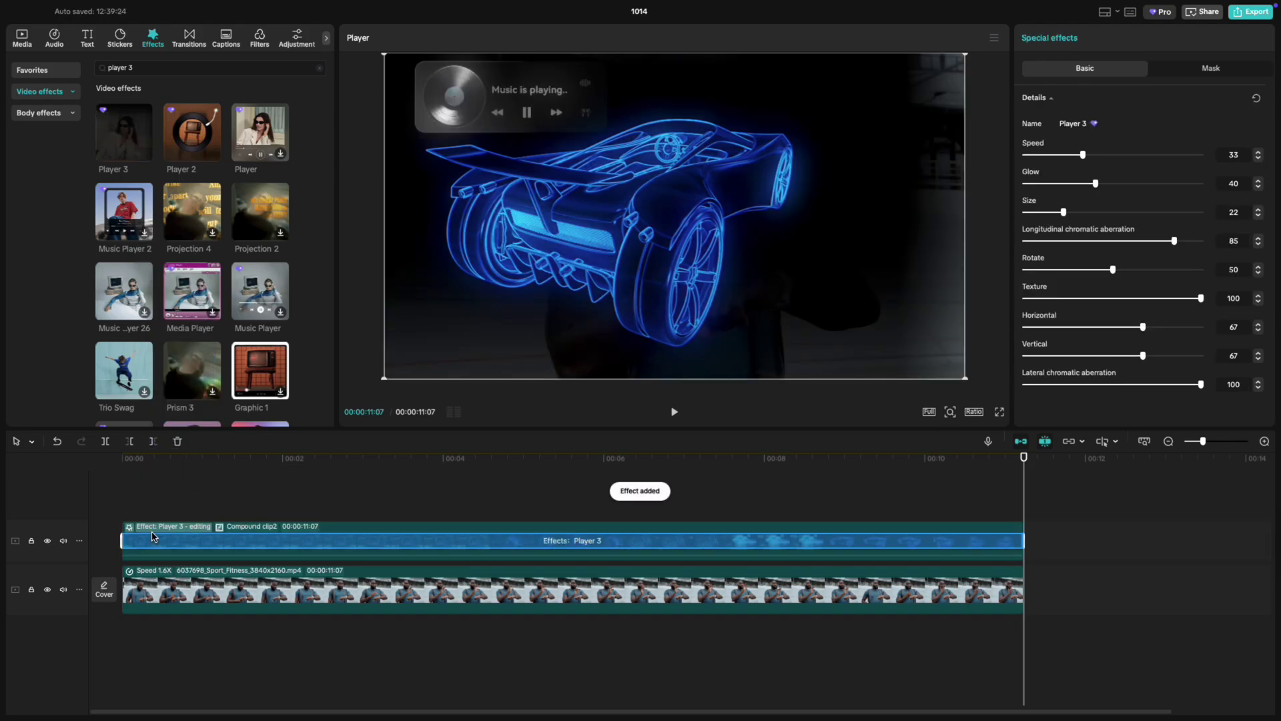
left_click_drag(1024, 458, 705, 458)
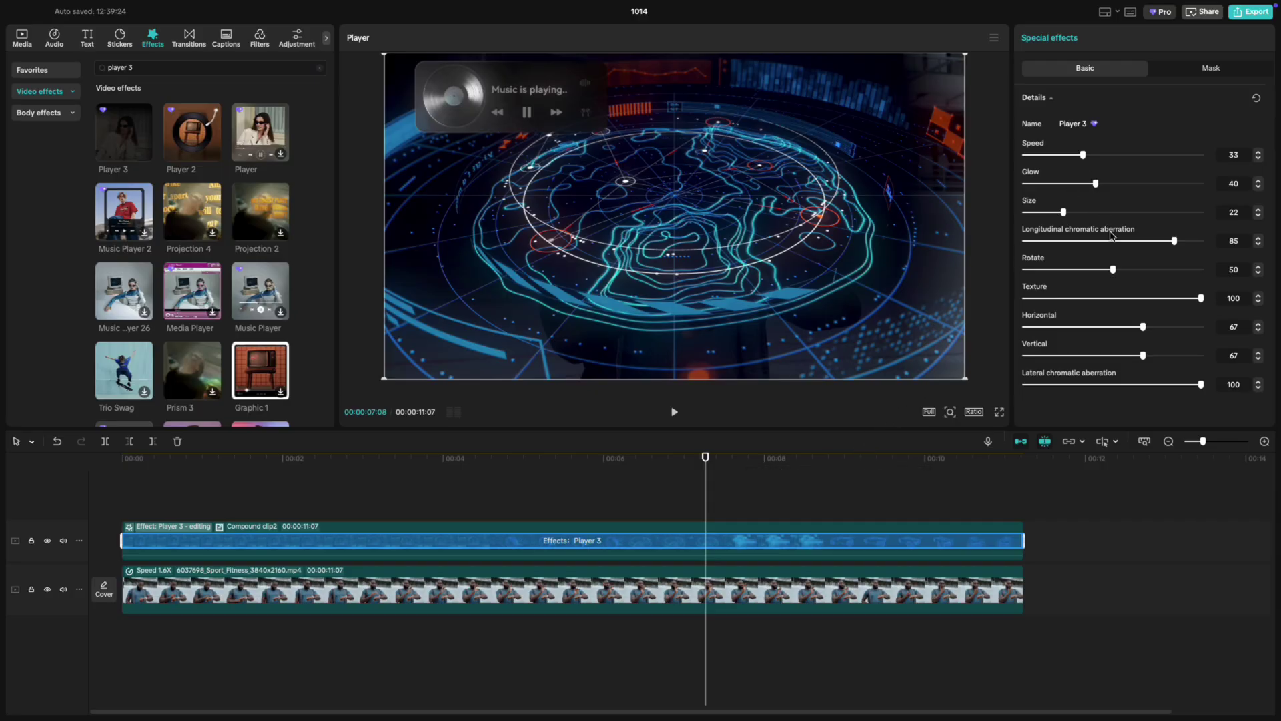
Tune Player 3 to Texture 0, Glow 11 and Rotate 75
left_click_drag(1201, 298, 999, 309)
left_click_drag(1093, 184, 1046, 193)
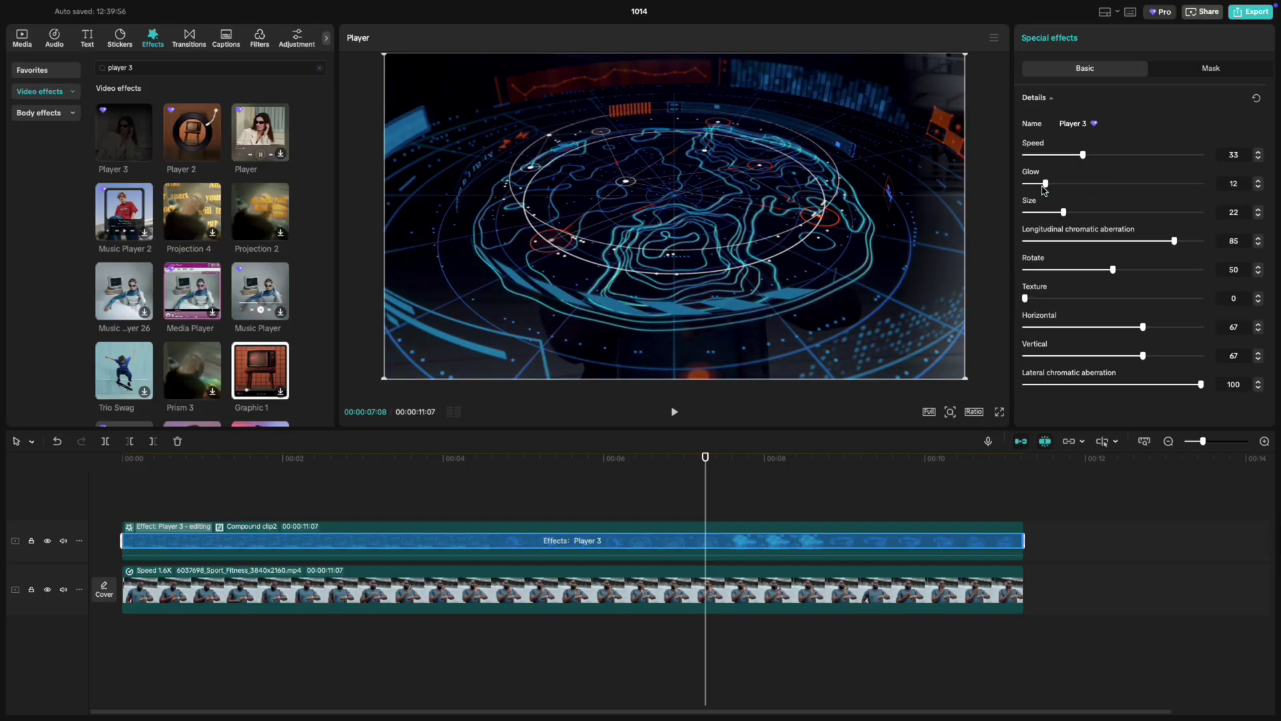
left_click(1233, 270)
left_click(1235, 268)
type("75")
key("Return")
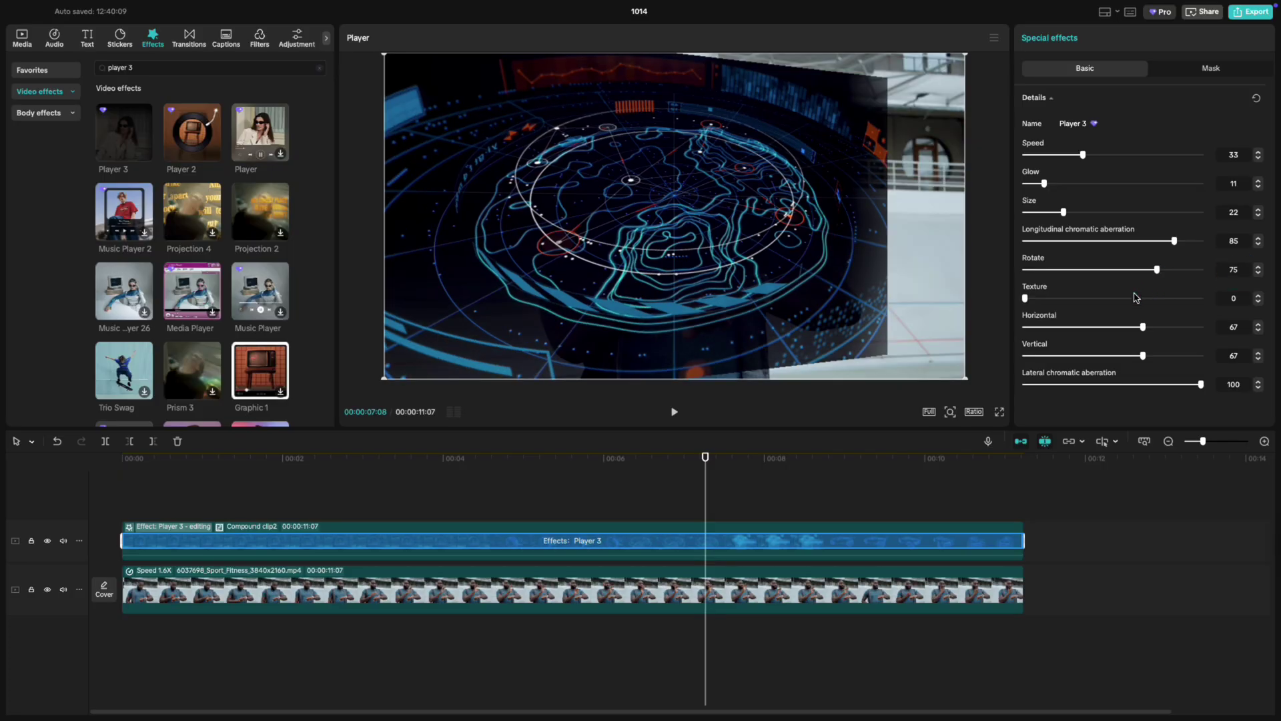
Scale the hologram compound clip to 52% and move it up and right beside the man's hand
left_click(757, 496)
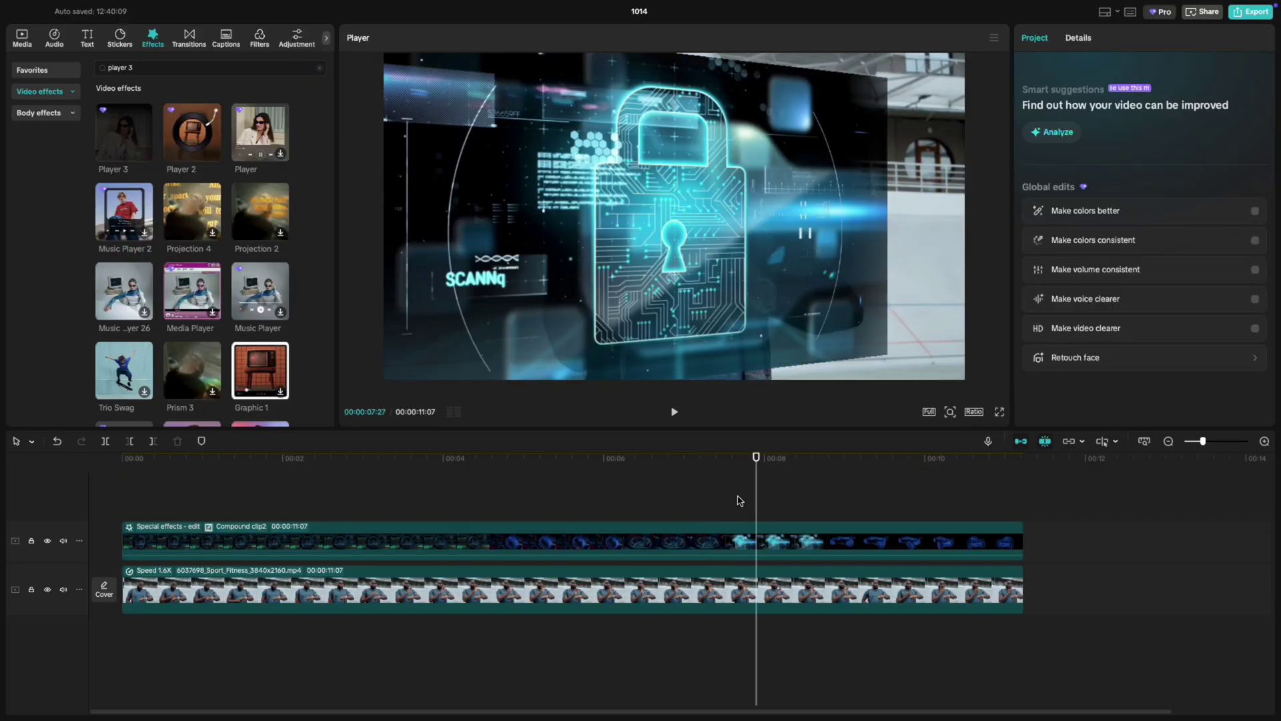
left_click(632, 547)
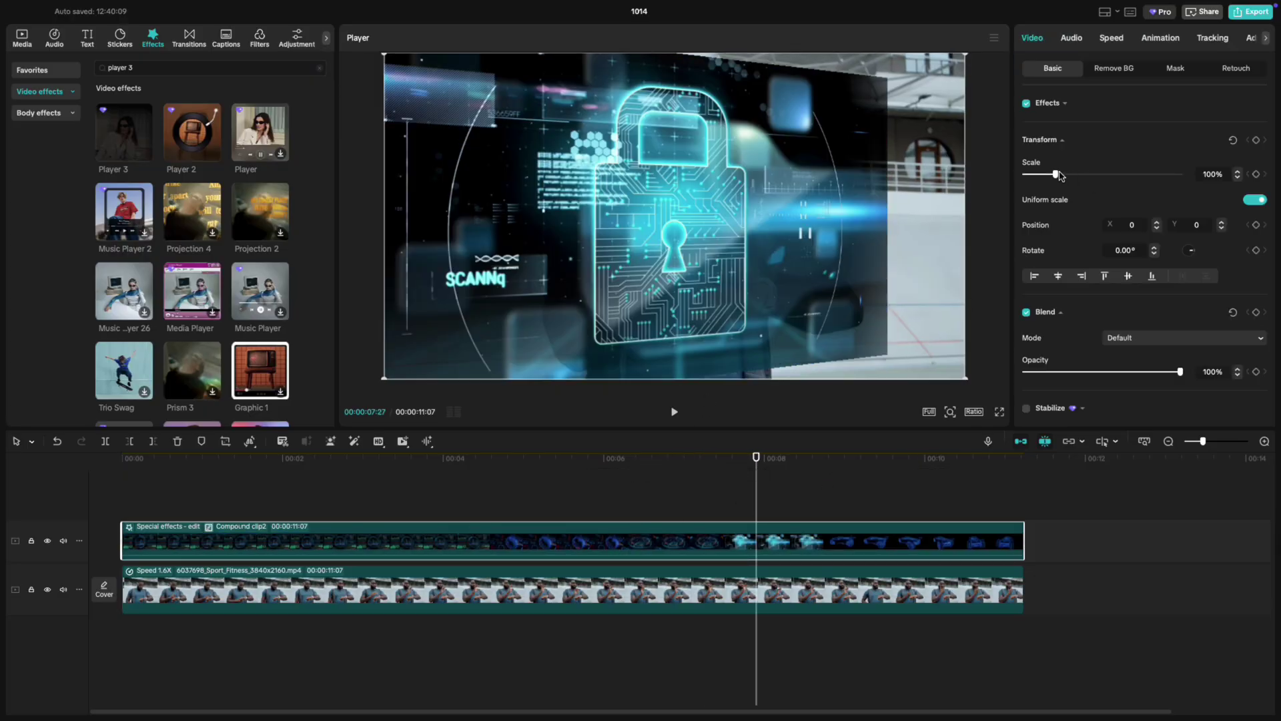
left_click_drag(1056, 175, 1047, 177)
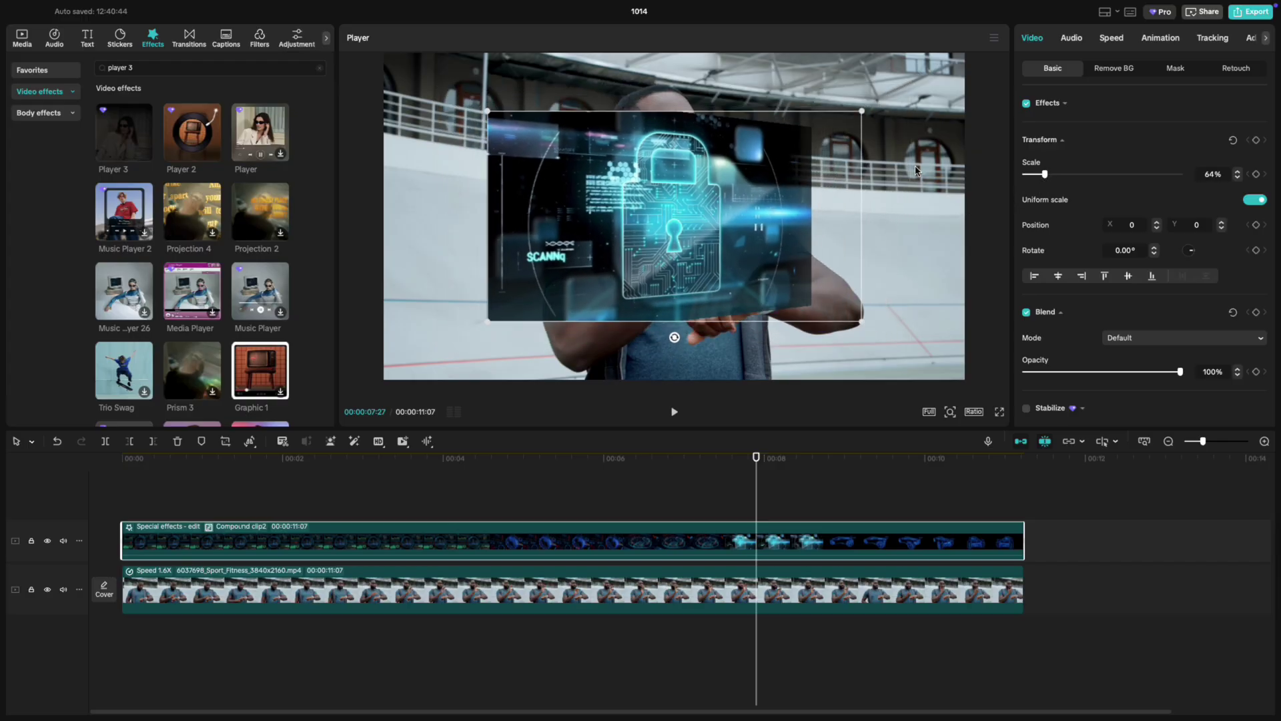
left_click_drag(1027, 183, 1021, 180)
left_click_drag(675, 277, 761, 250)
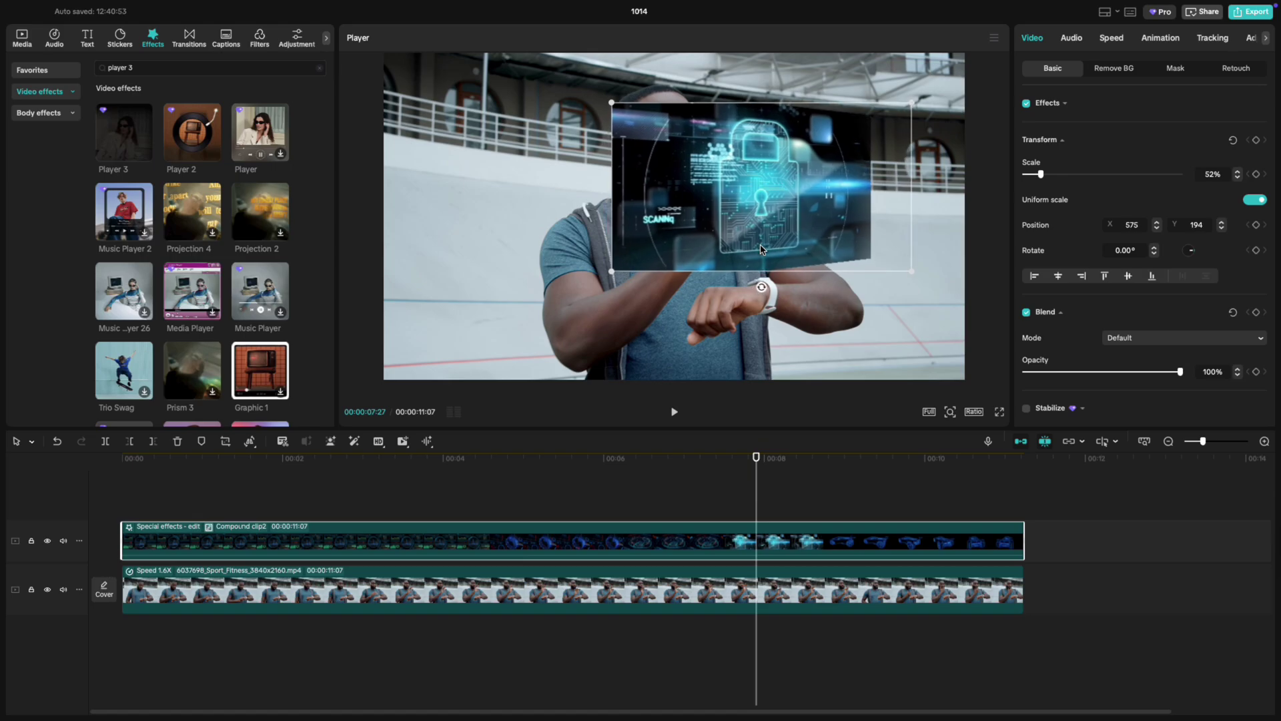
Set the hologram's blend mode to Screen
left_click(1133, 338)
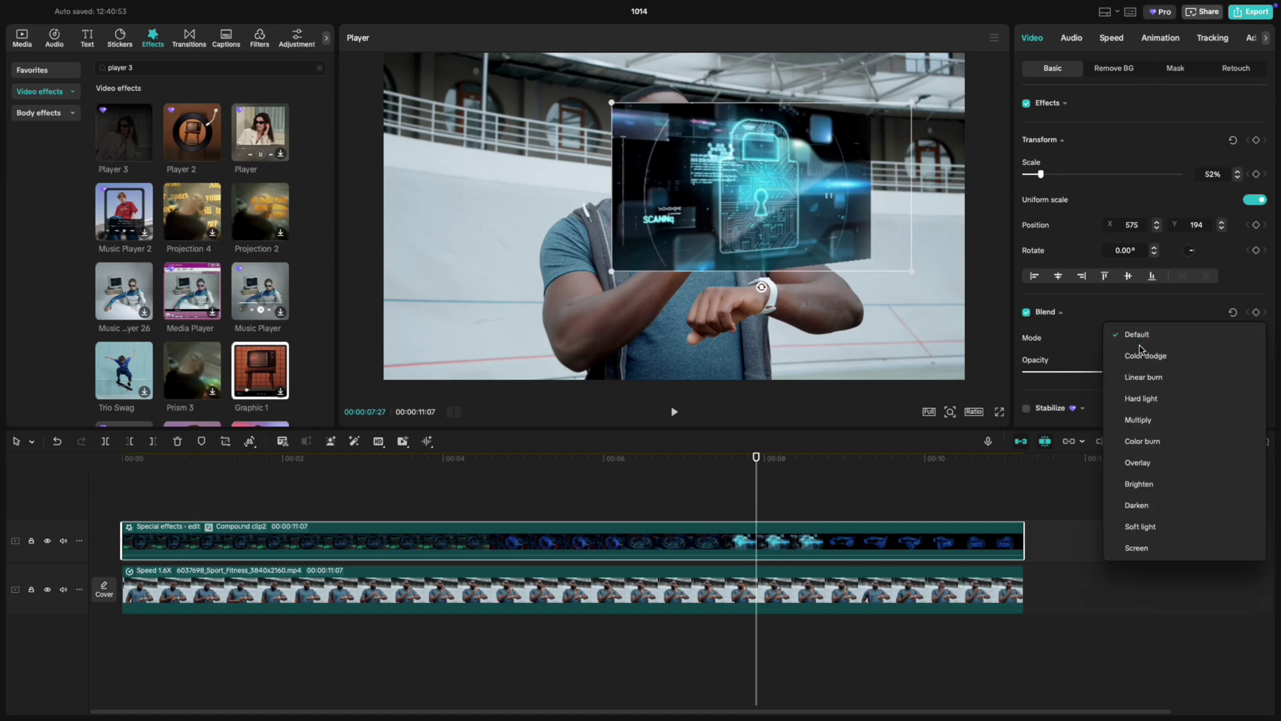
left_click(1137, 548)
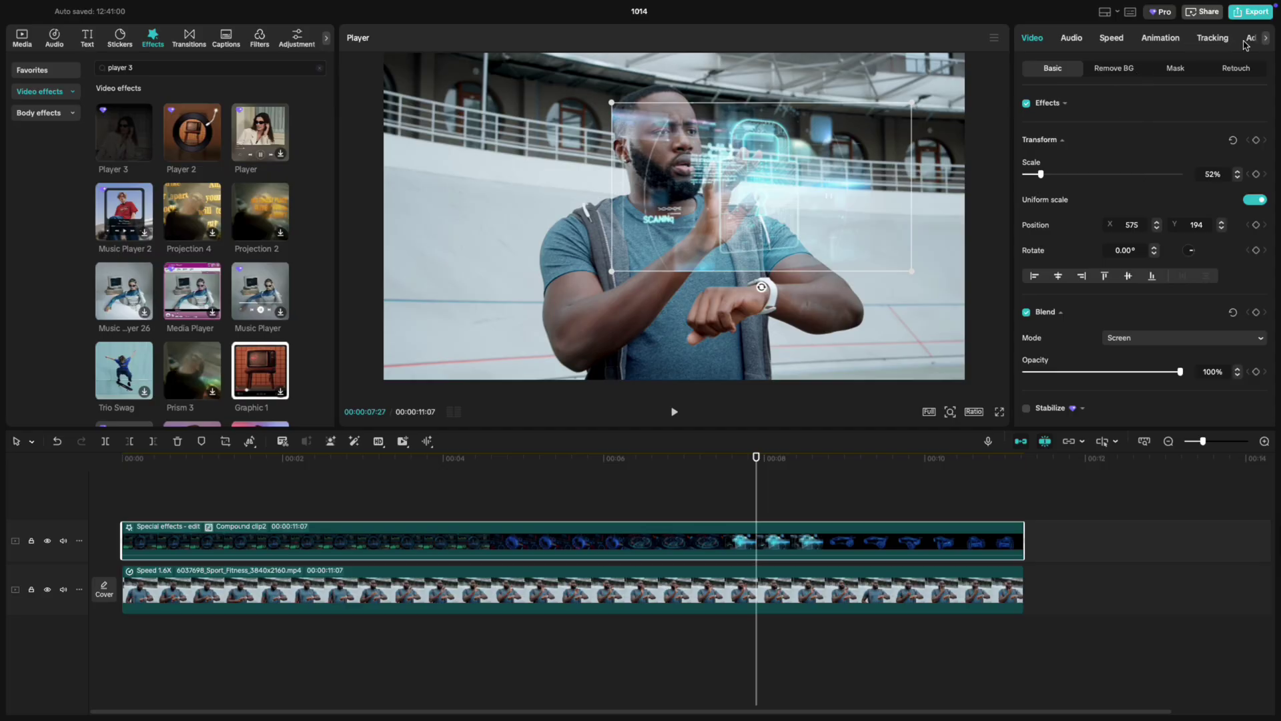
scroll(1254, 40, "right", 2)
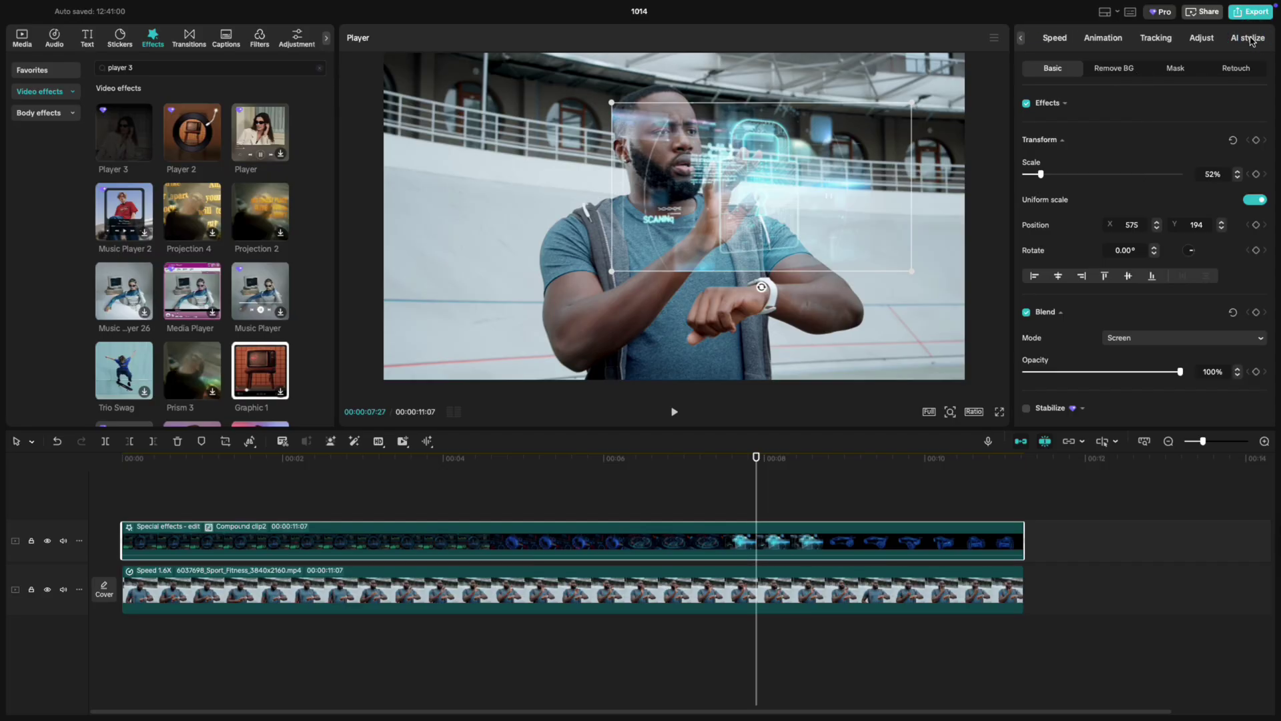
Tint the overlay's shadows slightly blue using the colour wheels
left_click(1203, 39)
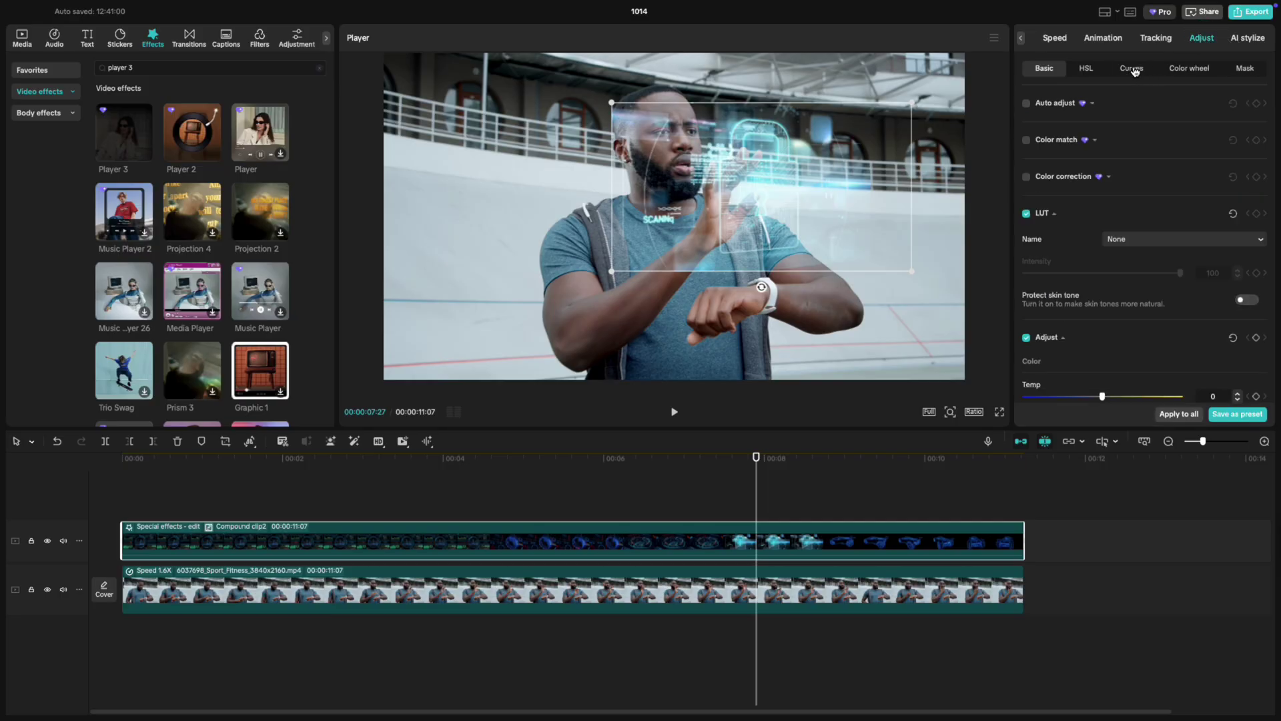
left_click(1179, 70)
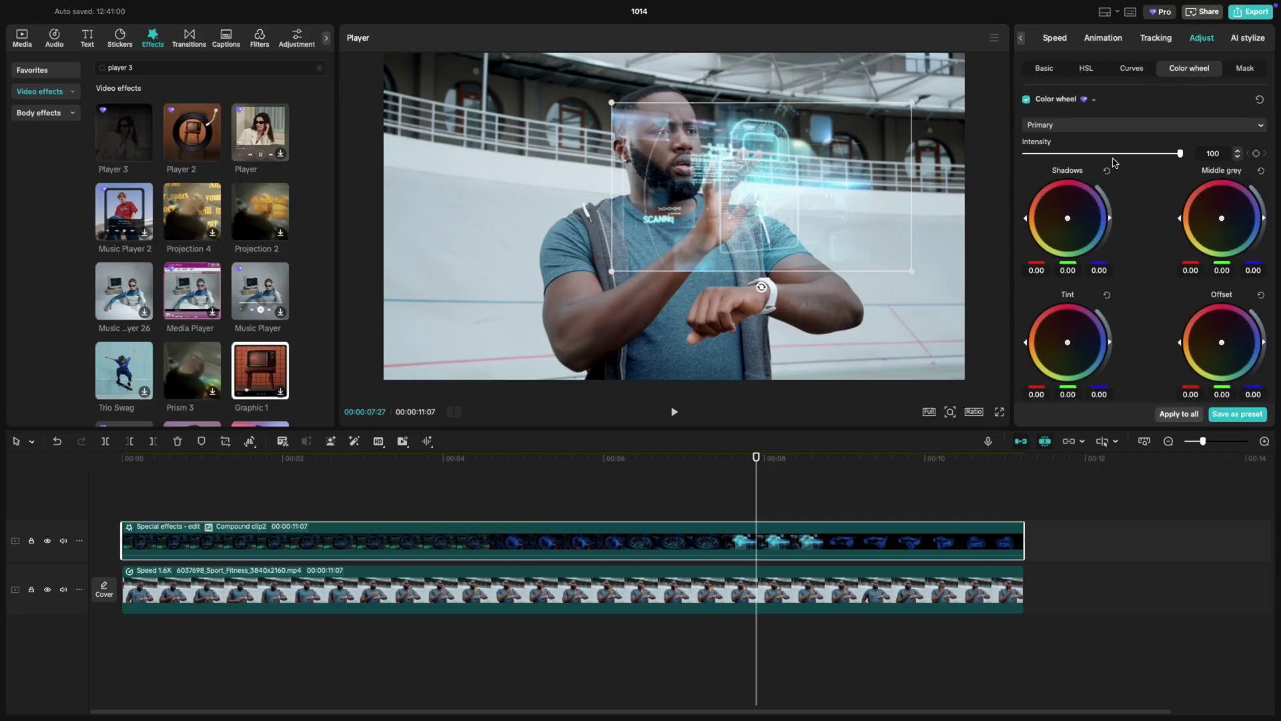
left_click(1079, 222)
Raise the Luma curve midpoint and then the Blue curve midpoint of the overlay
left_click(1131, 68)
left_click_drag(1138, 220, 1137, 206)
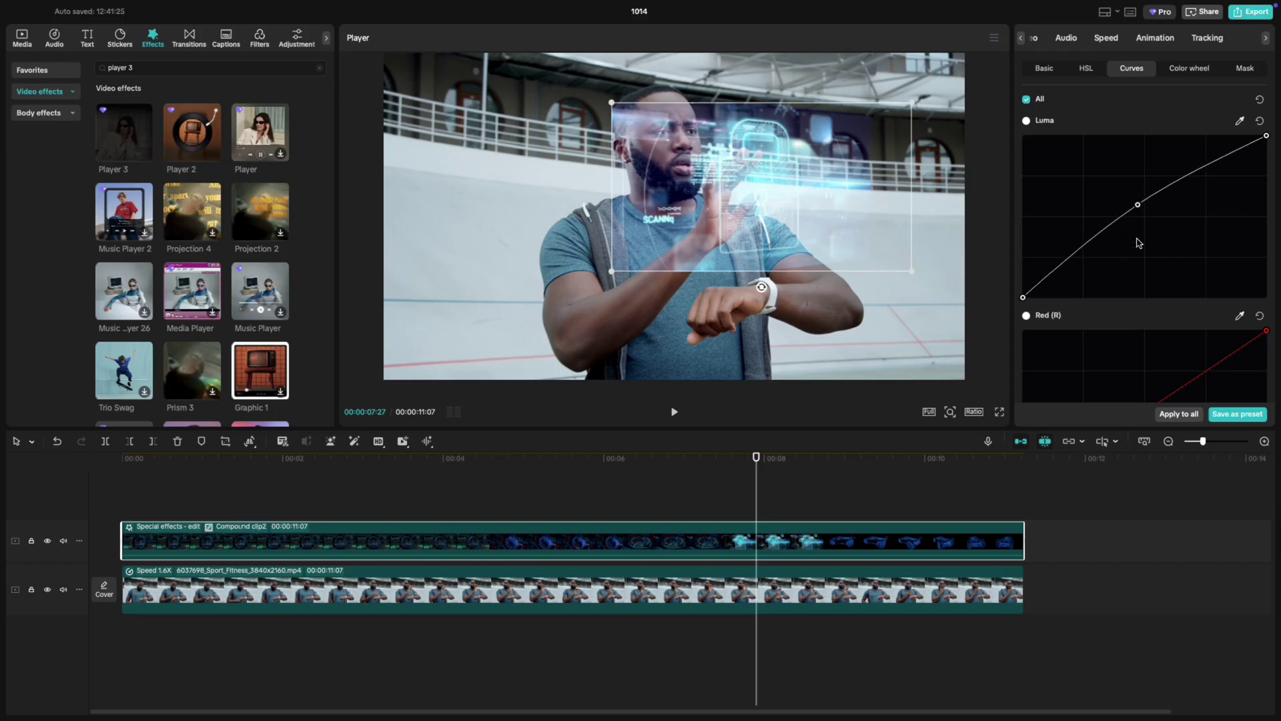
scroll(1139, 243, "down", 8)
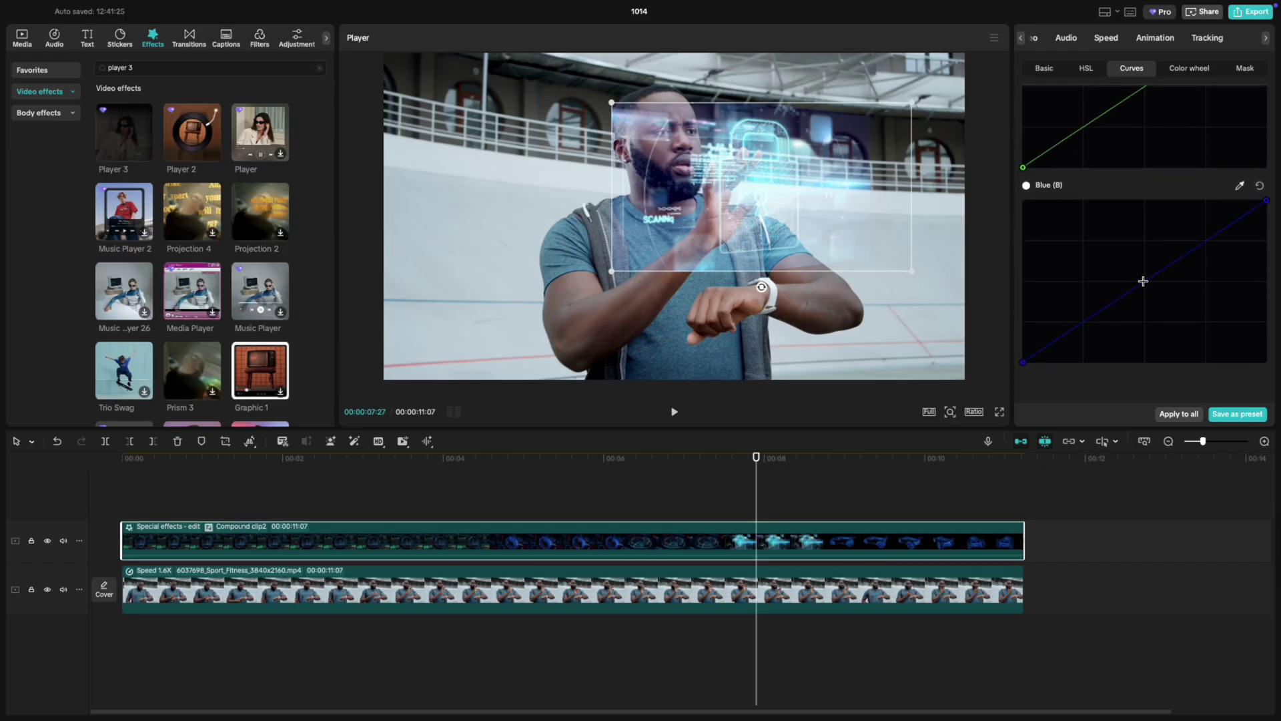
left_click_drag(1143, 281, 1139, 276)
left_click_drag(757, 457, 410, 503)
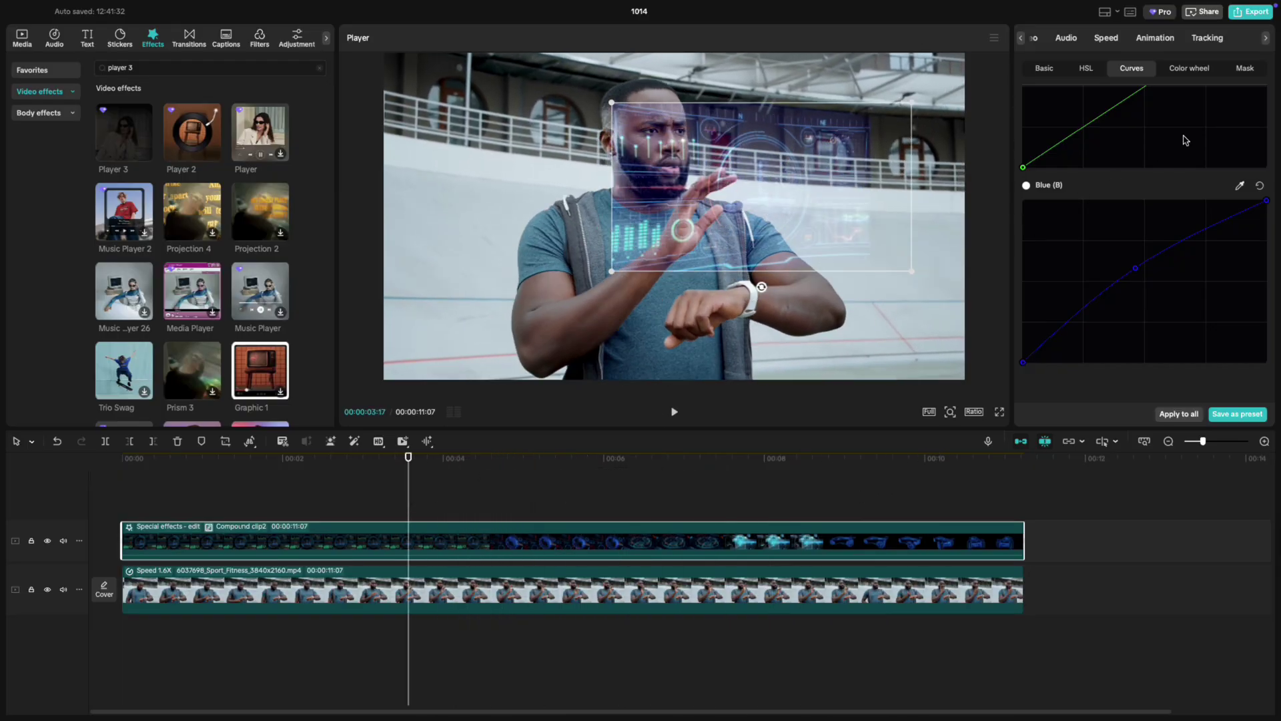
Motion-track the hologram to the man's wristwatch, then turn off Scale following
left_click(1035, 41)
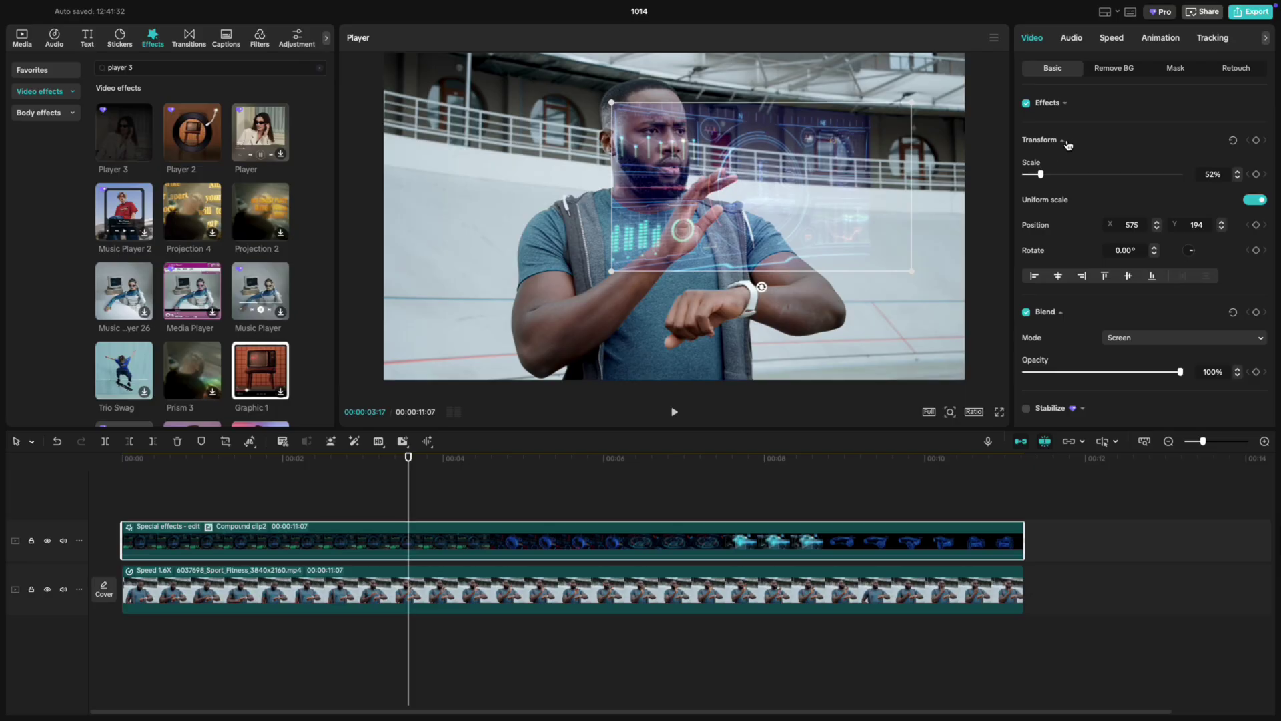
left_click(1215, 38)
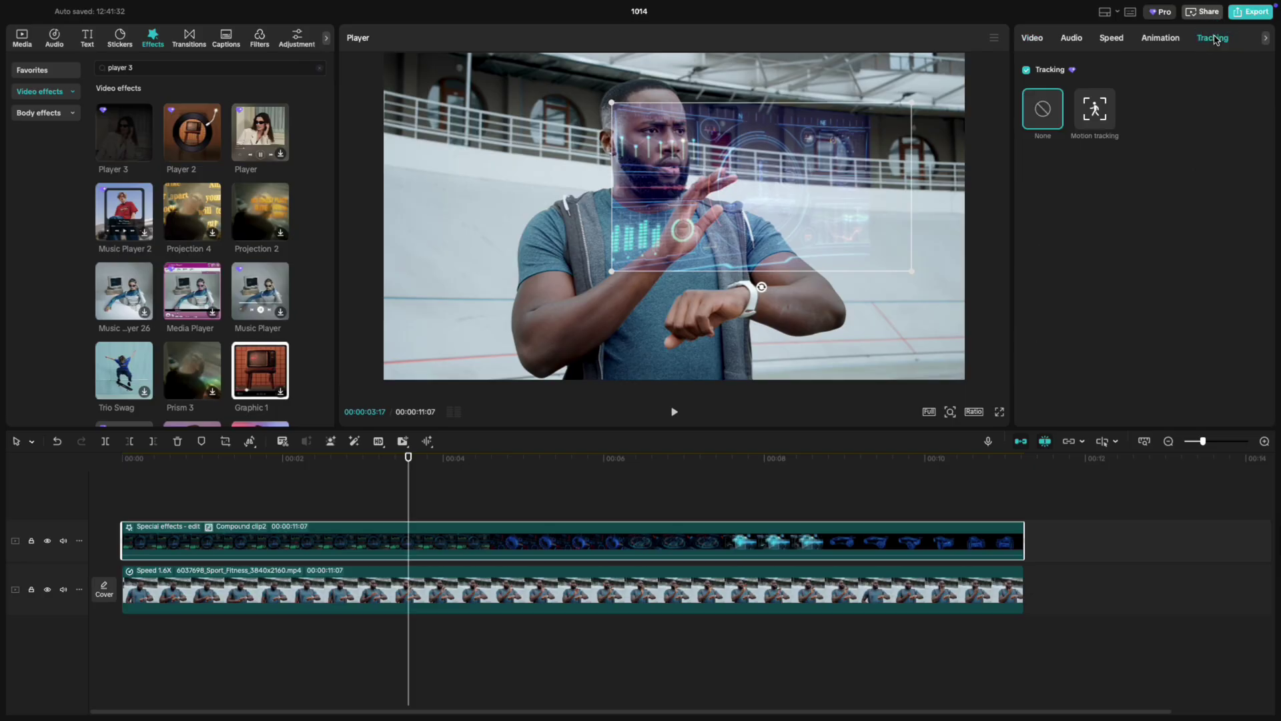
left_click(1093, 112)
left_click_drag(684, 227, 750, 309)
left_click(1243, 414)
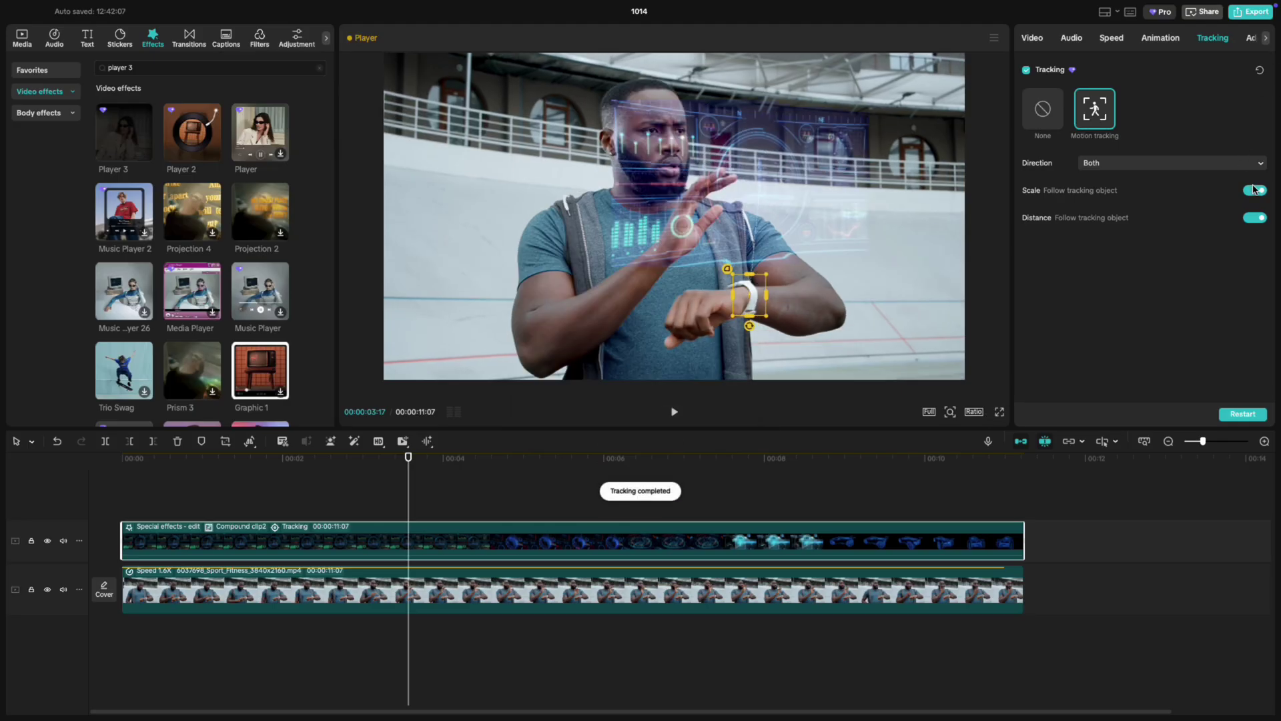
left_click(1254, 190)
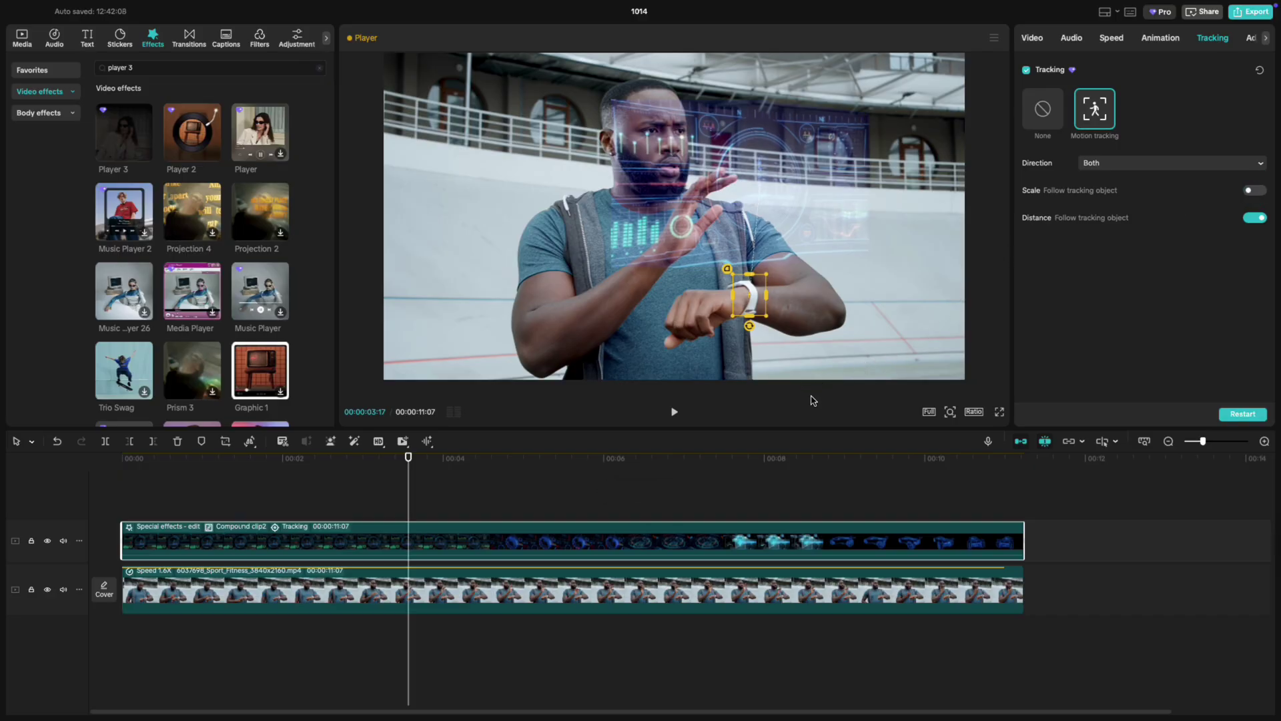
Add a Default text clip at about 3 seconds and delete all of its text
left_click(606, 496)
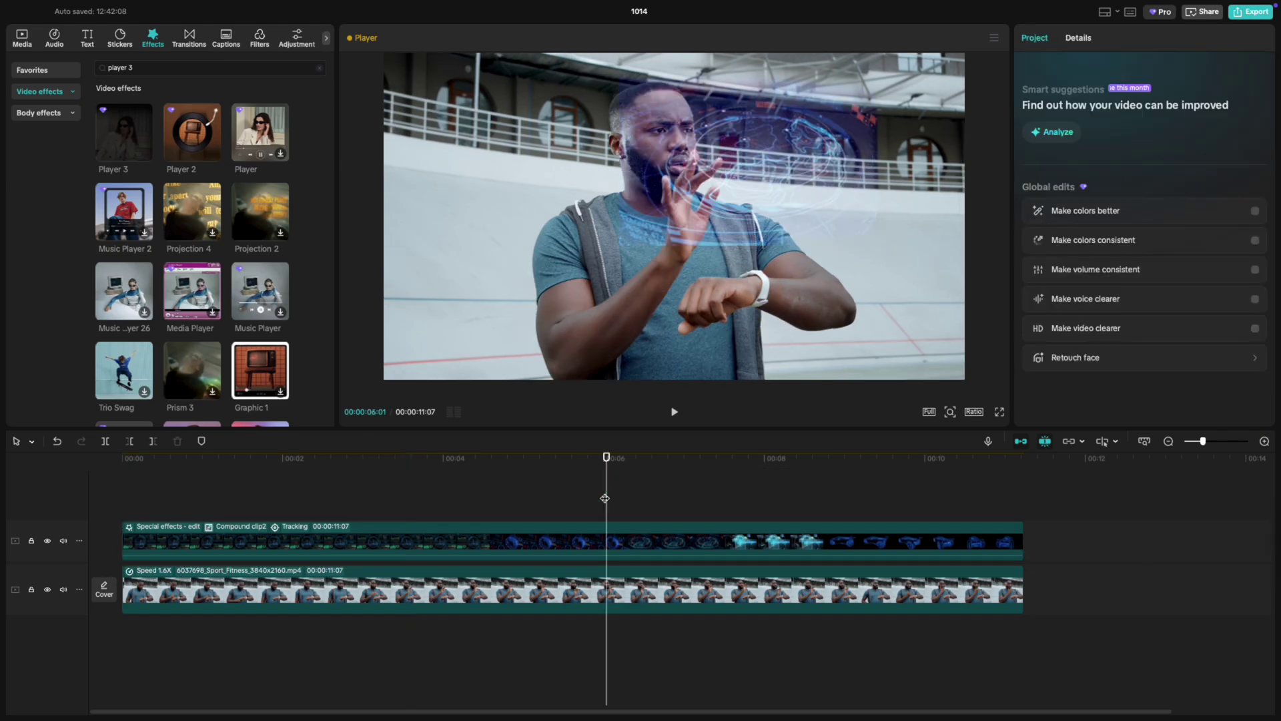
left_click_drag(607, 458, 387, 507)
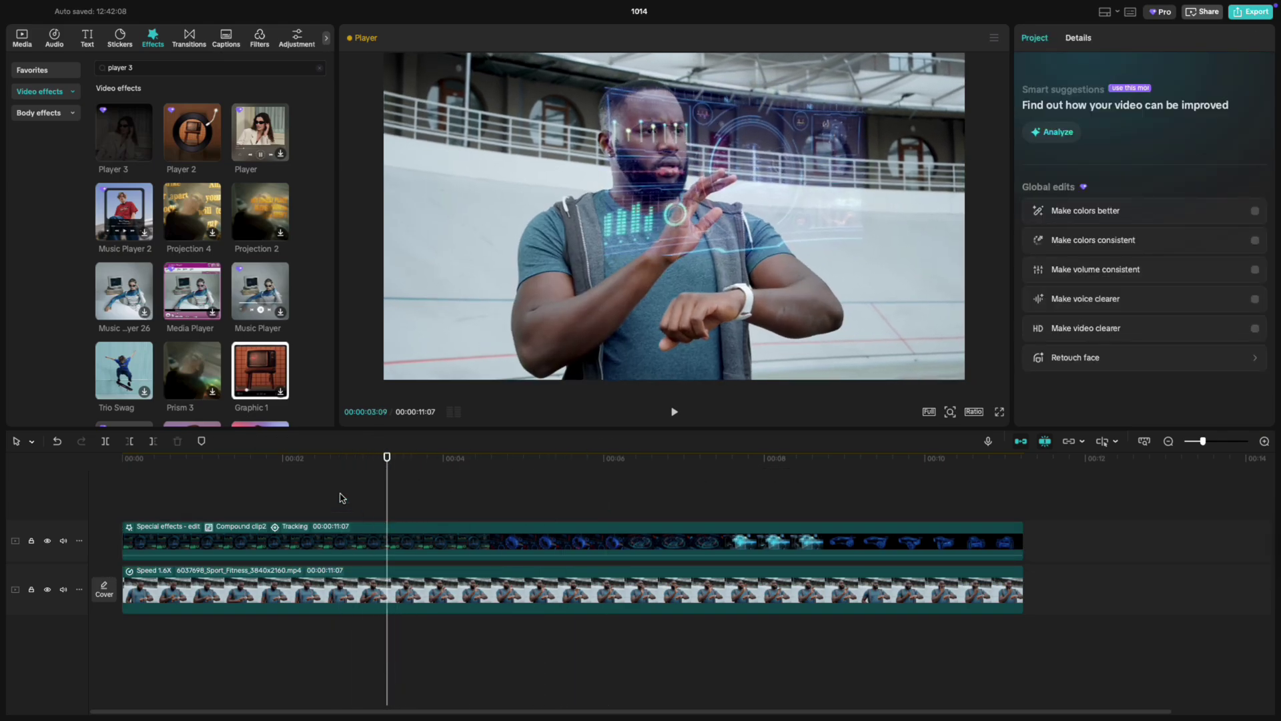
left_click(87, 38)
left_click_drag(114, 95, 262, 564)
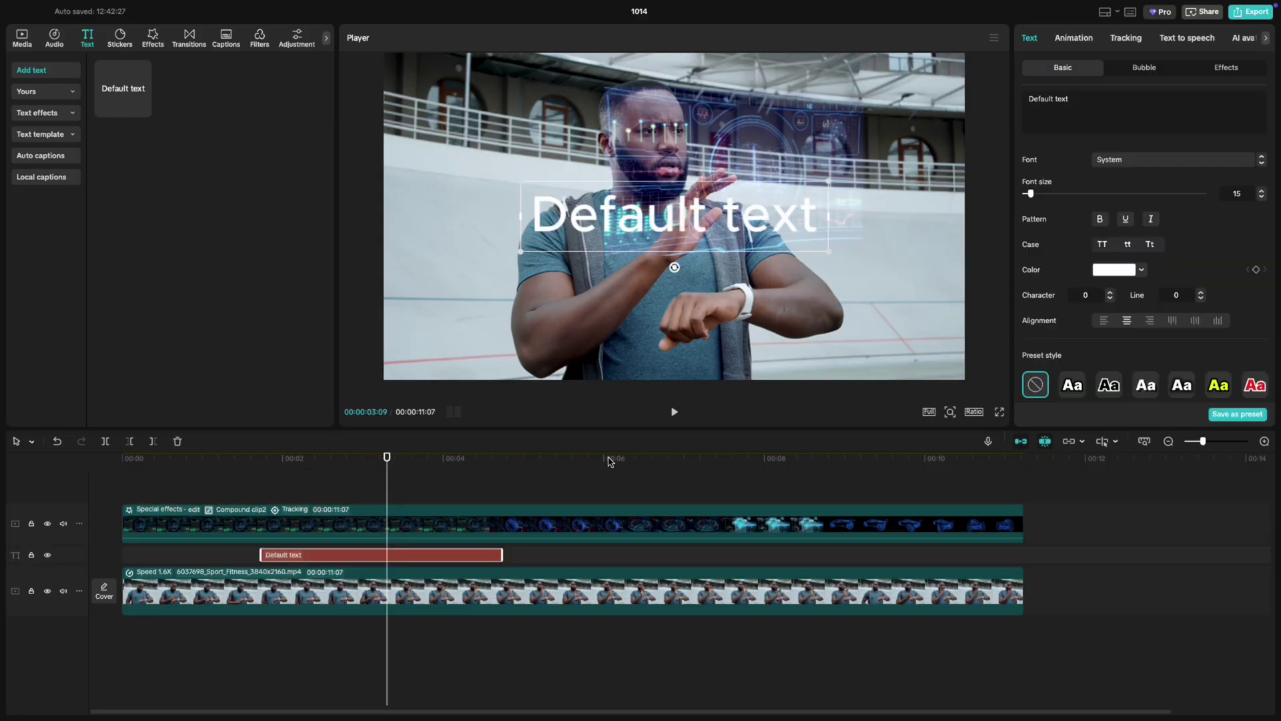
left_click(1038, 100)
key("ctrl+a")
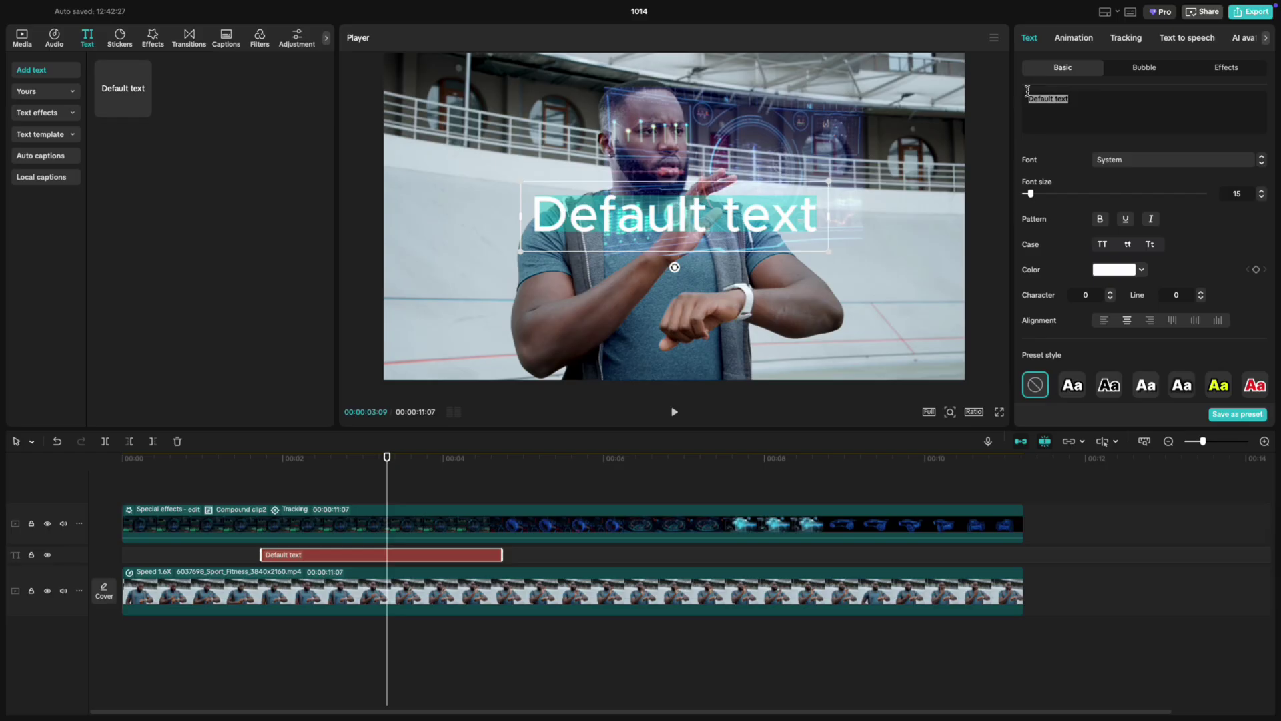
key("BackSpace")
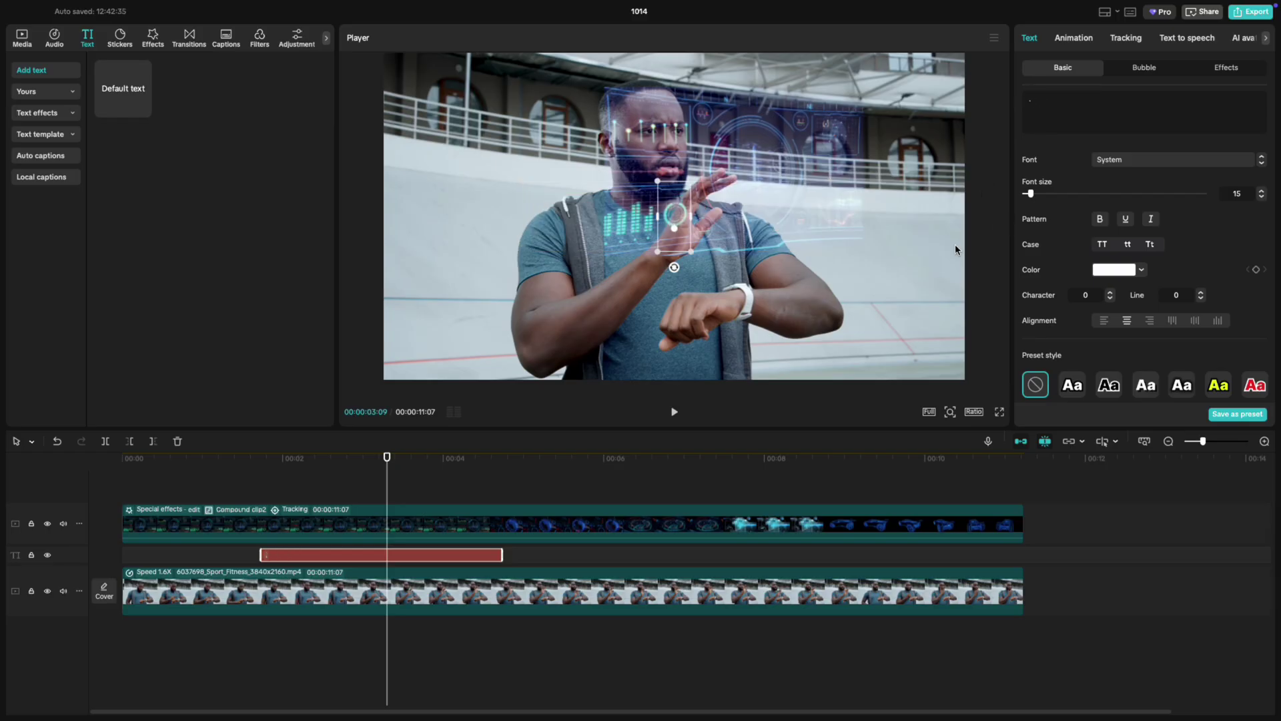
Apply the green glowing preset with a blue glow colour, then shorten the text clip and move it later
scroll(1108, 300, "down", 5)
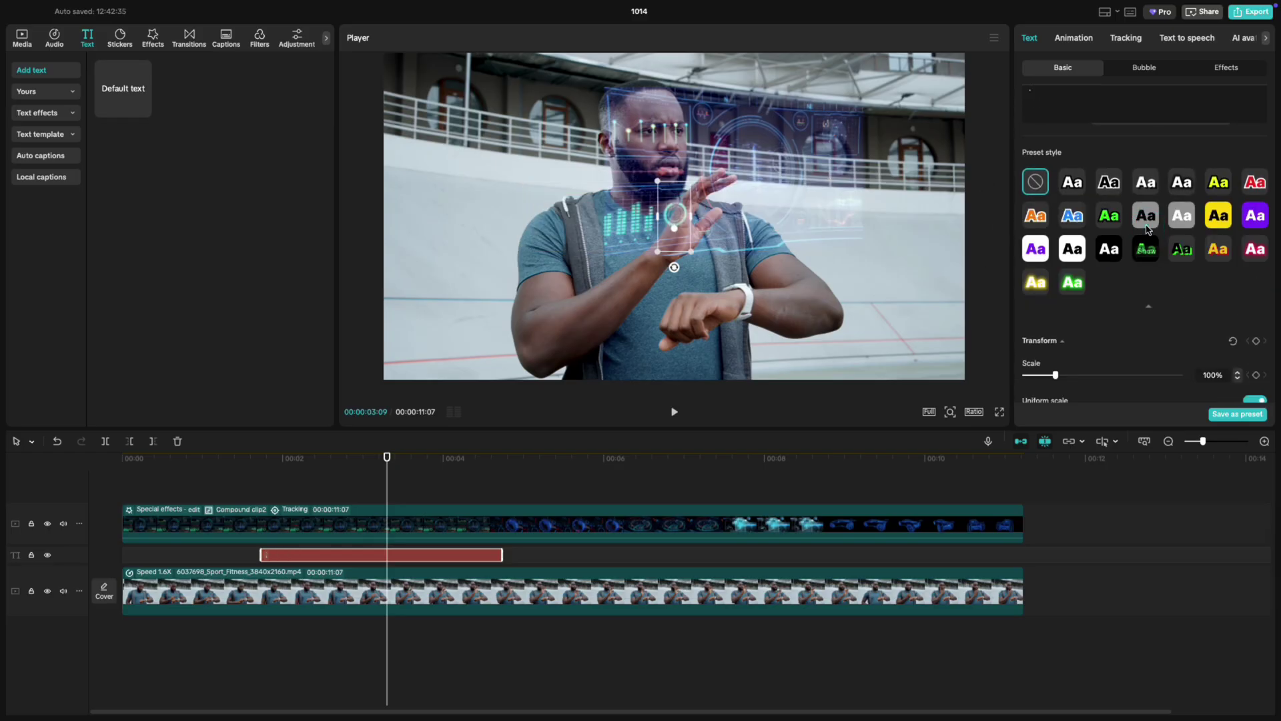
left_click(1072, 283)
scroll(1101, 295, "down", 10)
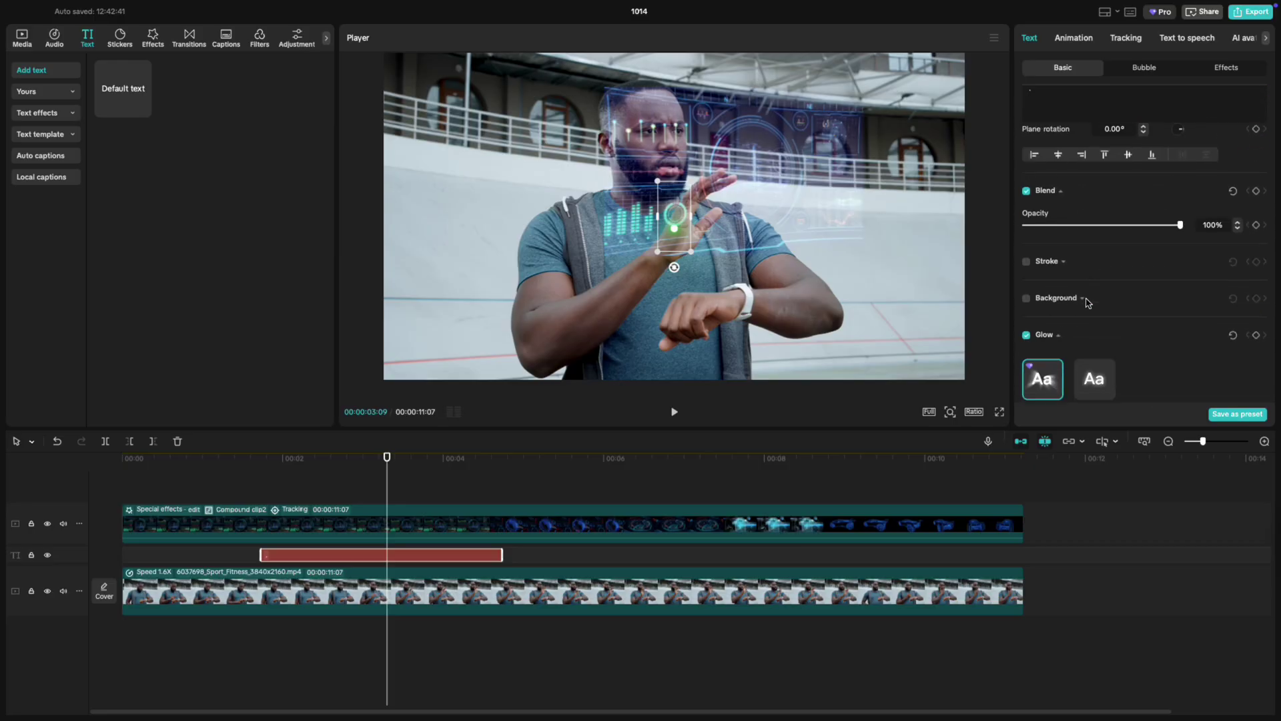
left_click(1136, 277)
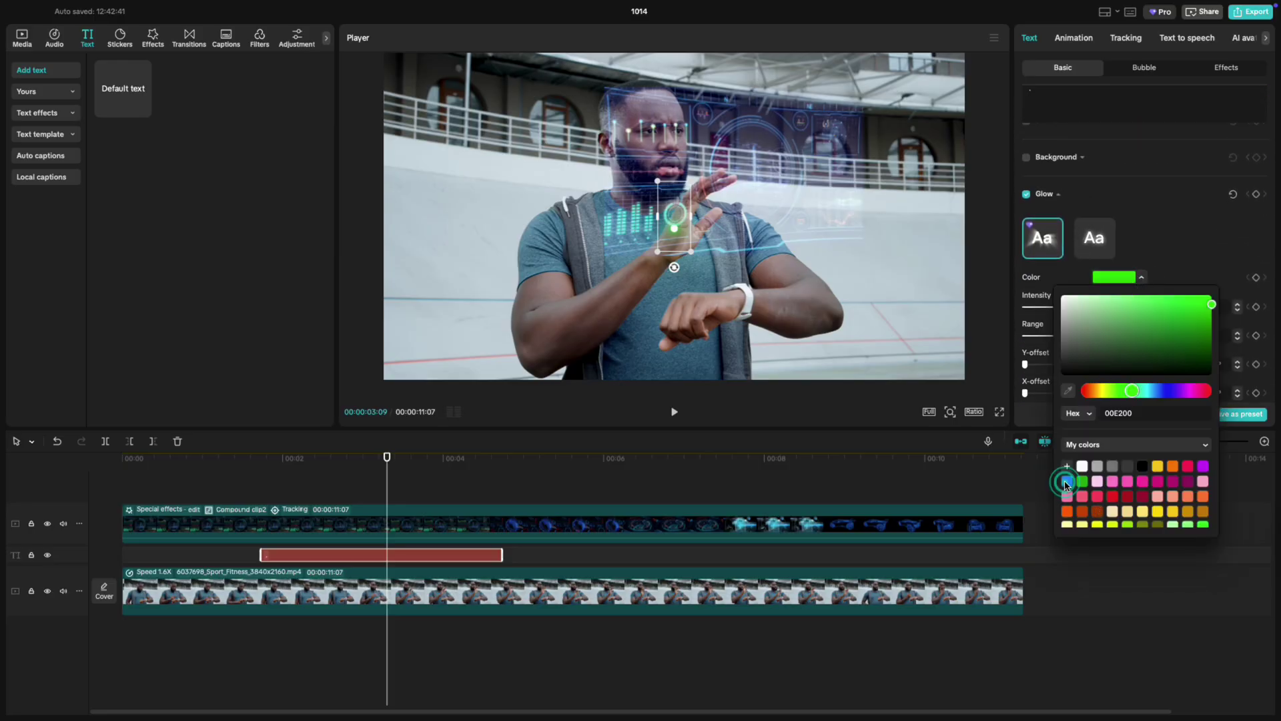
left_click(1066, 482)
left_click_drag(502, 555, 453, 558)
left_click_drag(386, 471, 475, 471)
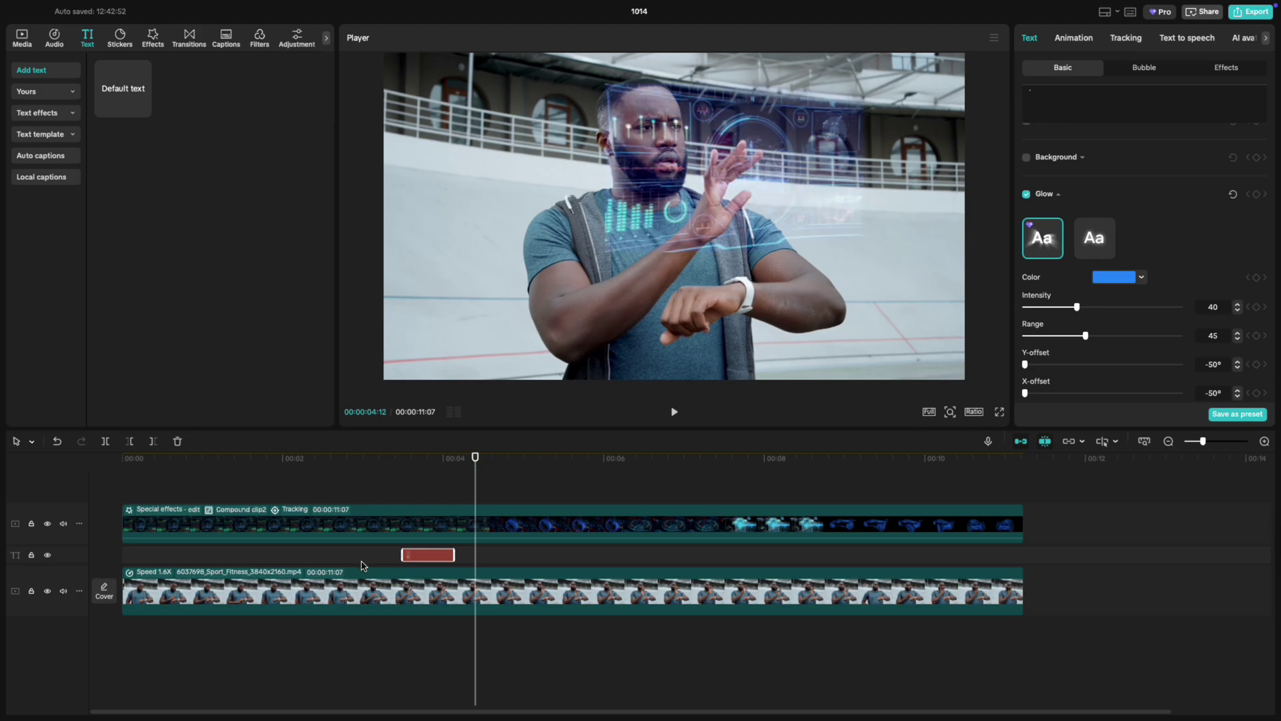
Align the first dot clip to the playhead, size it onto a hologram touch point, and shorten it
left_click_drag(435, 557, 508, 557)
left_click_drag(693, 254, 760, 167)
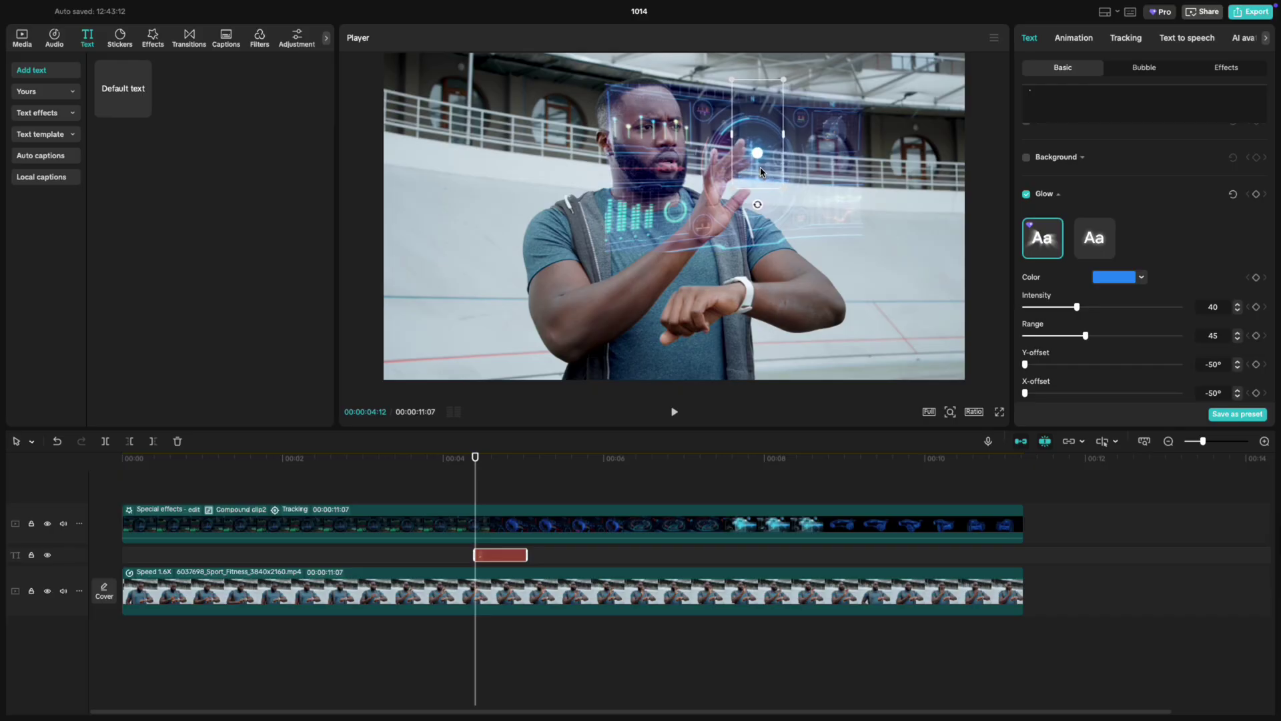
left_click_drag(527, 555, 495, 555)
Place two more dot copies near 5.5 and 7 seconds, nudging the second onto the hologram
left_click(474, 462)
left_click_drag(474, 463, 593, 491)
left_click_drag(484, 561, 603, 557)
left_click_drag(752, 163, 736, 171)
left_click_drag(595, 464, 684, 458)
left_click(641, 460)
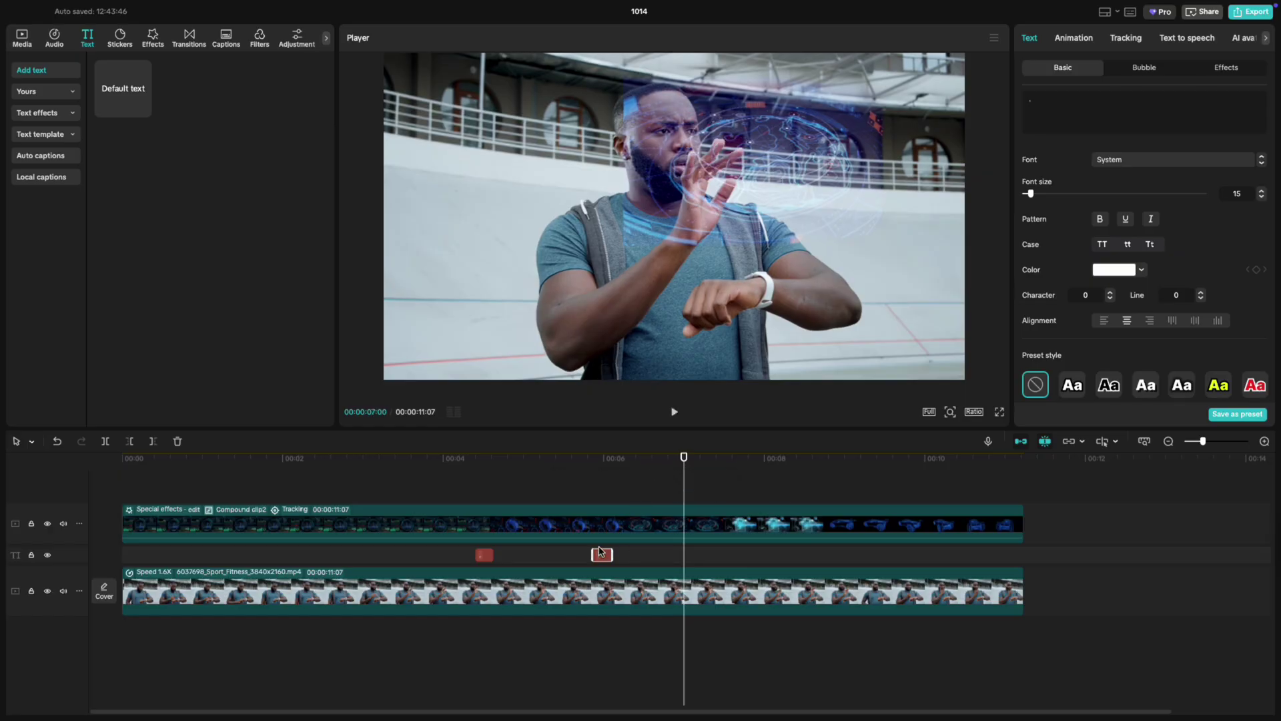
left_click_drag(661, 557, 720, 556)
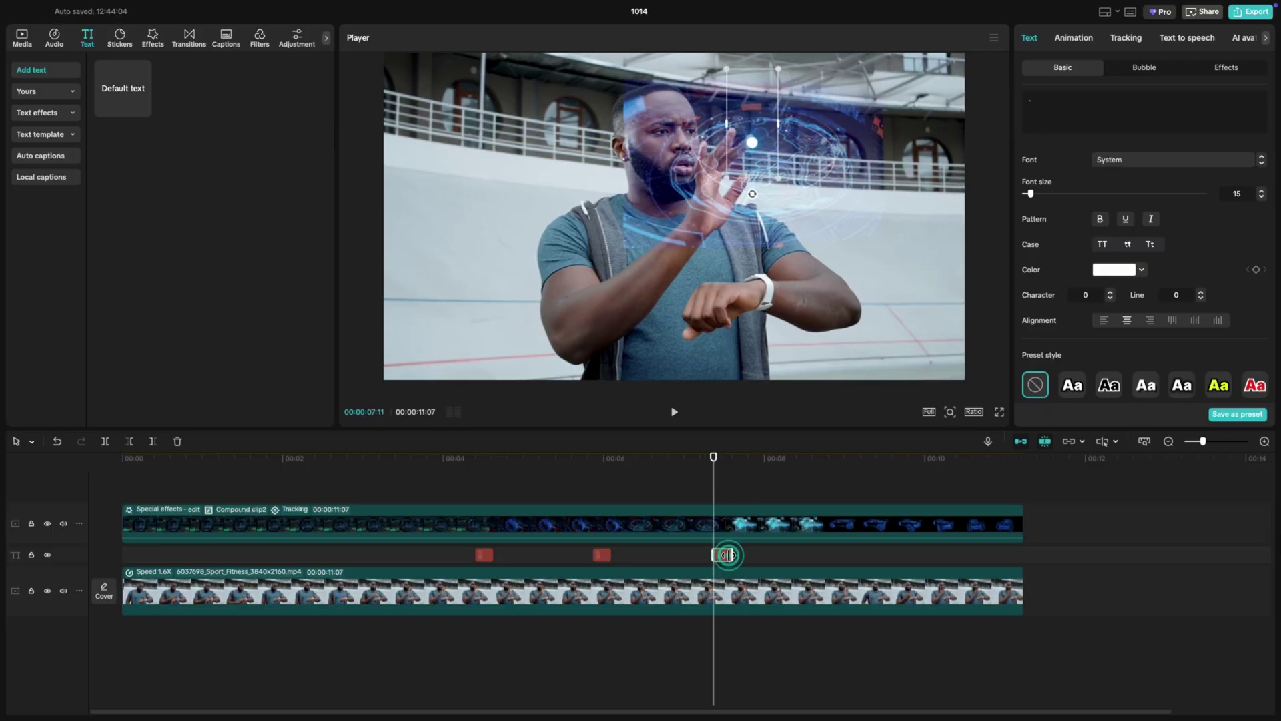
Lengthen the third dot clip and keyframe its position so it moves downward over a few frames
left_click_drag(727, 555, 777, 555)
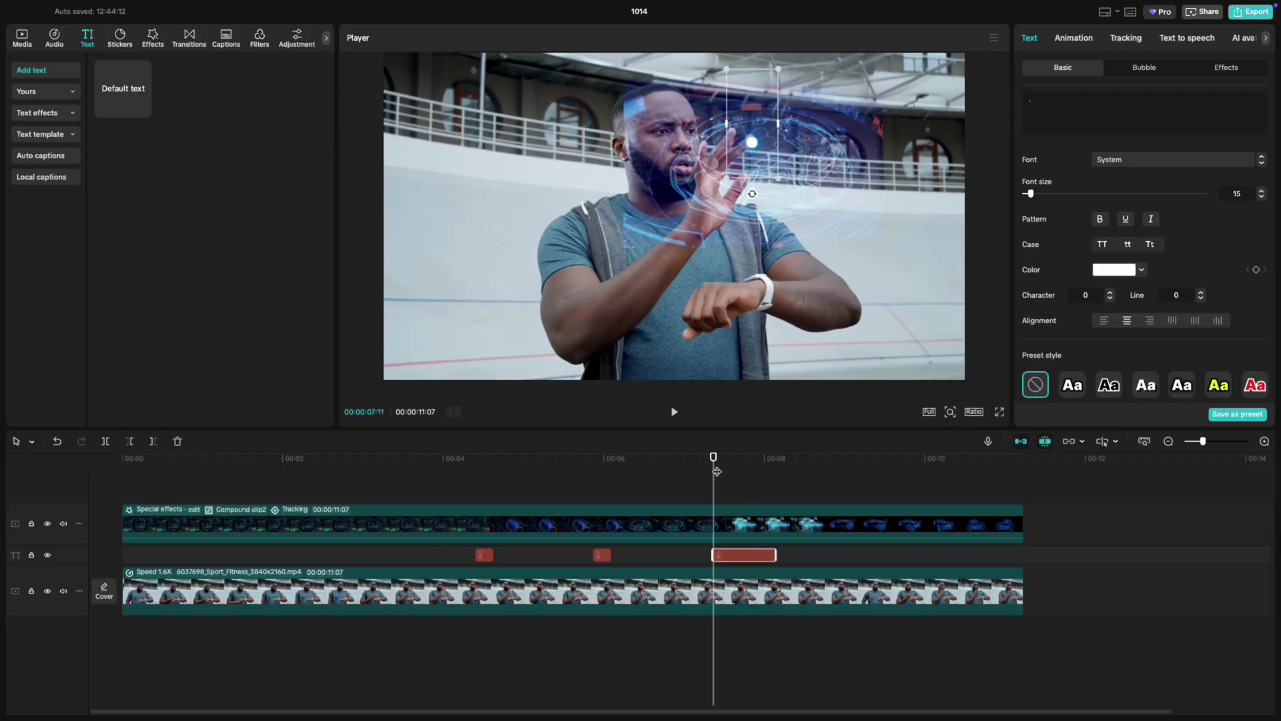
left_click_drag(750, 167, 749, 164)
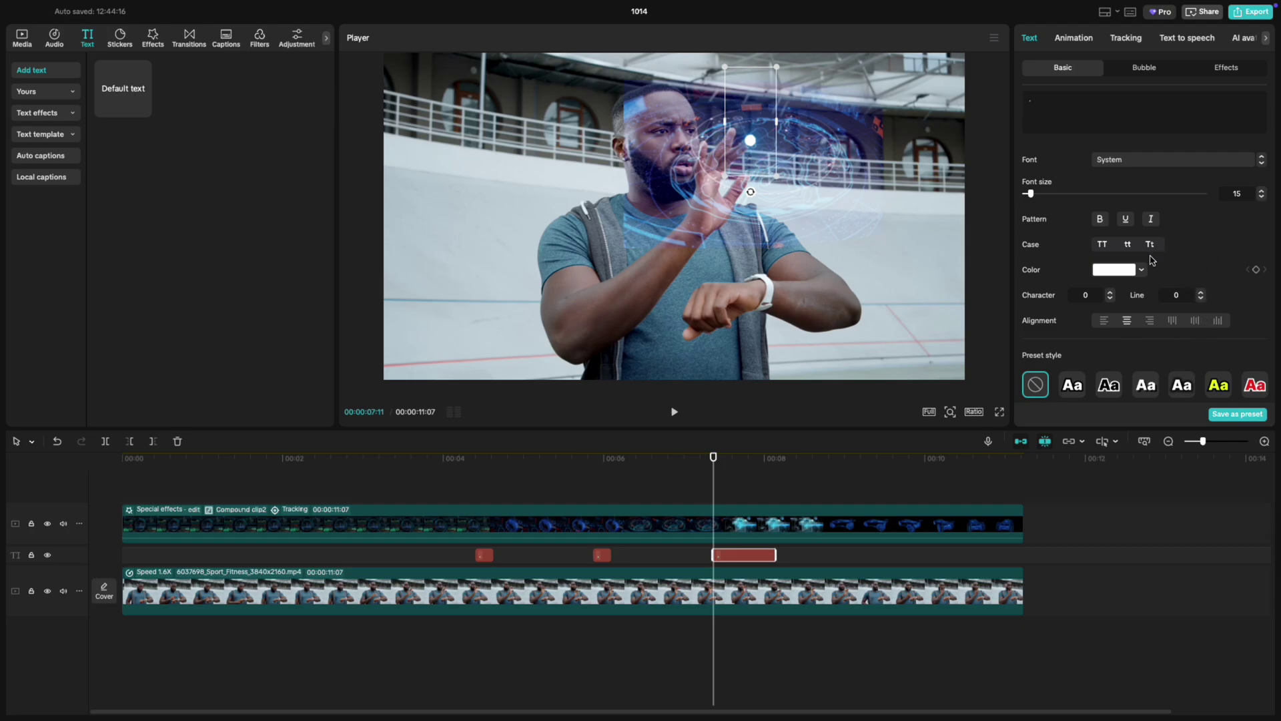
scroll(1184, 288, "down", 5)
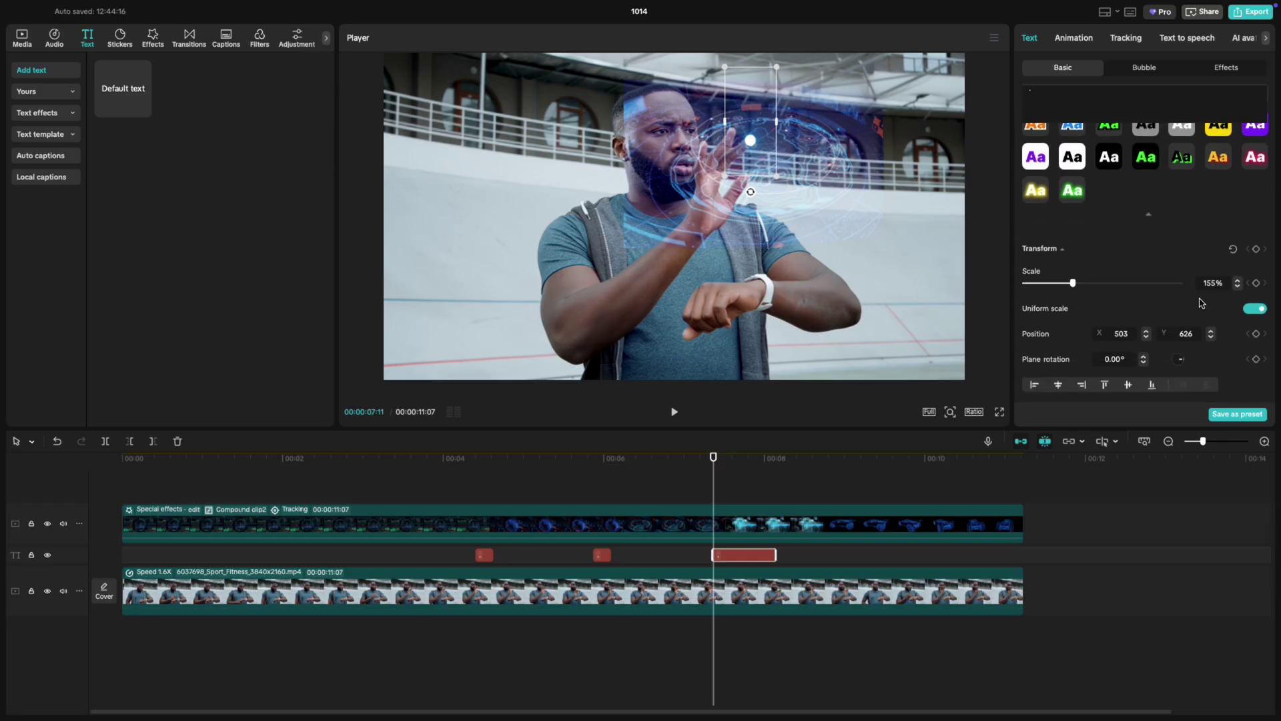
left_click(1256, 305)
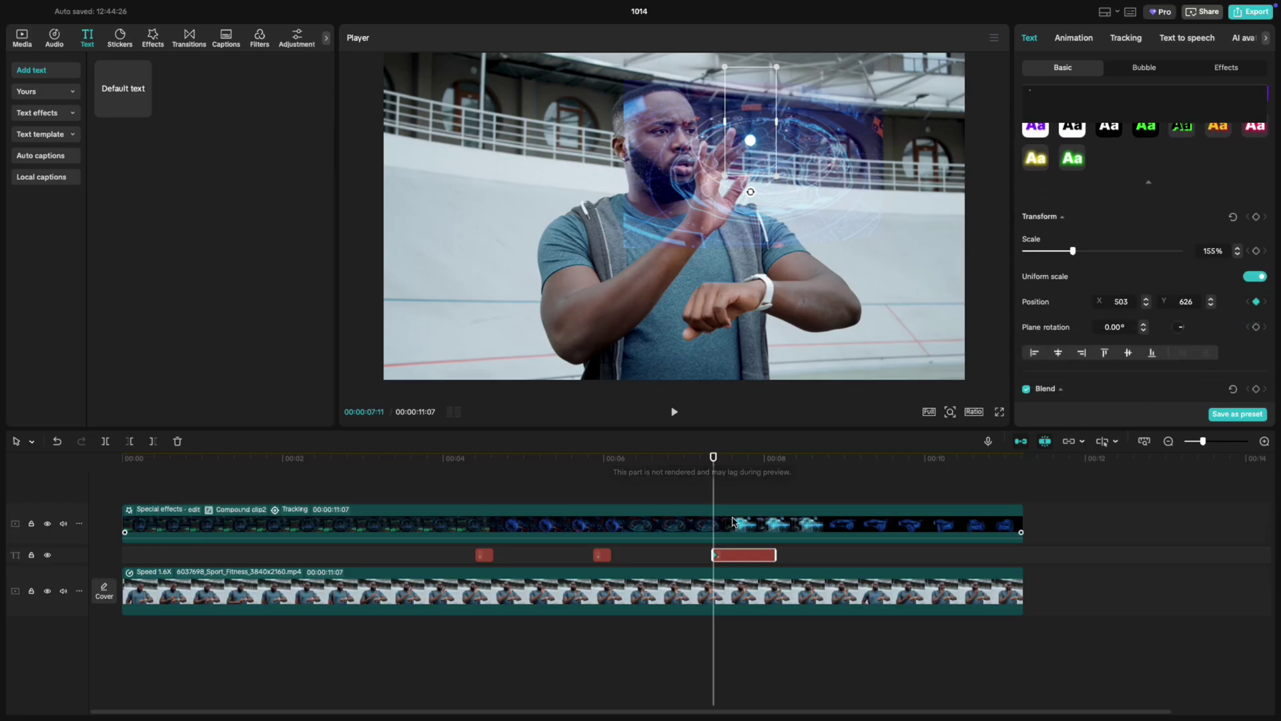
left_click_drag(715, 461, 720, 465)
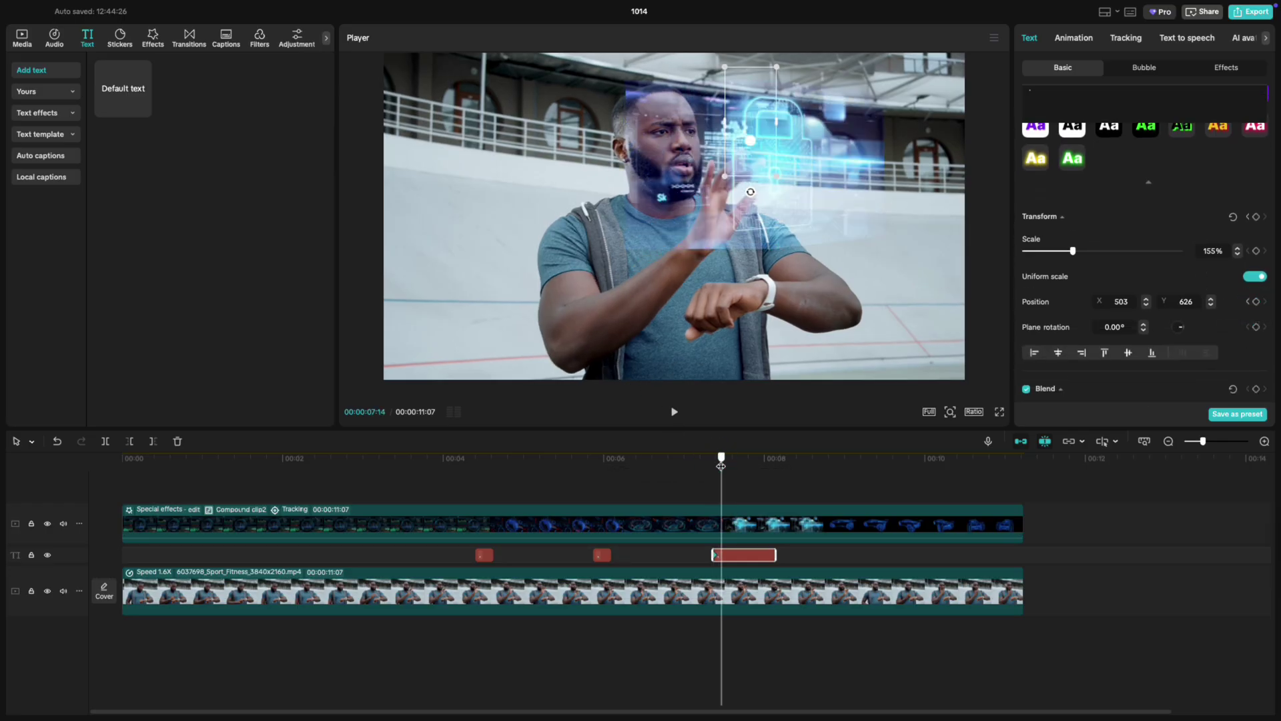
left_click_drag(747, 154, 749, 188)
left_click_drag(719, 473, 753, 449)
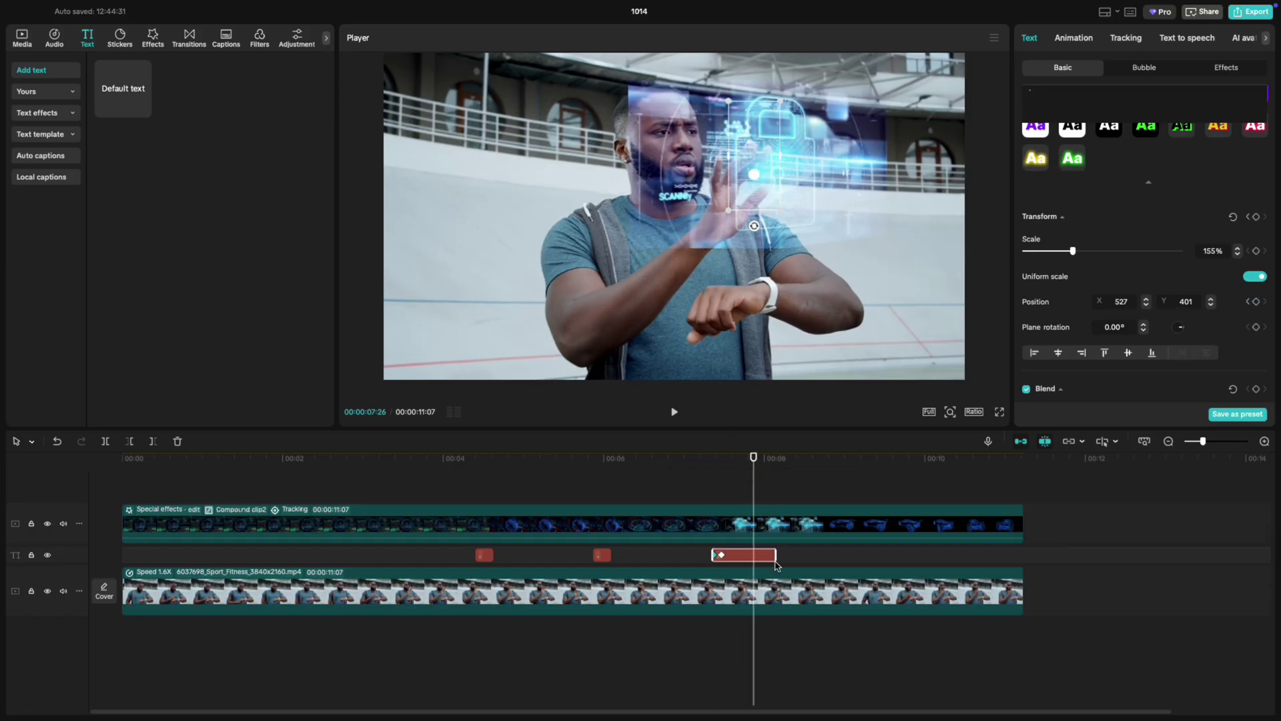
Shorten the latest dot clip, paste a copy at 08:12, and play back the result
left_click_drag(776, 566, 728, 557)
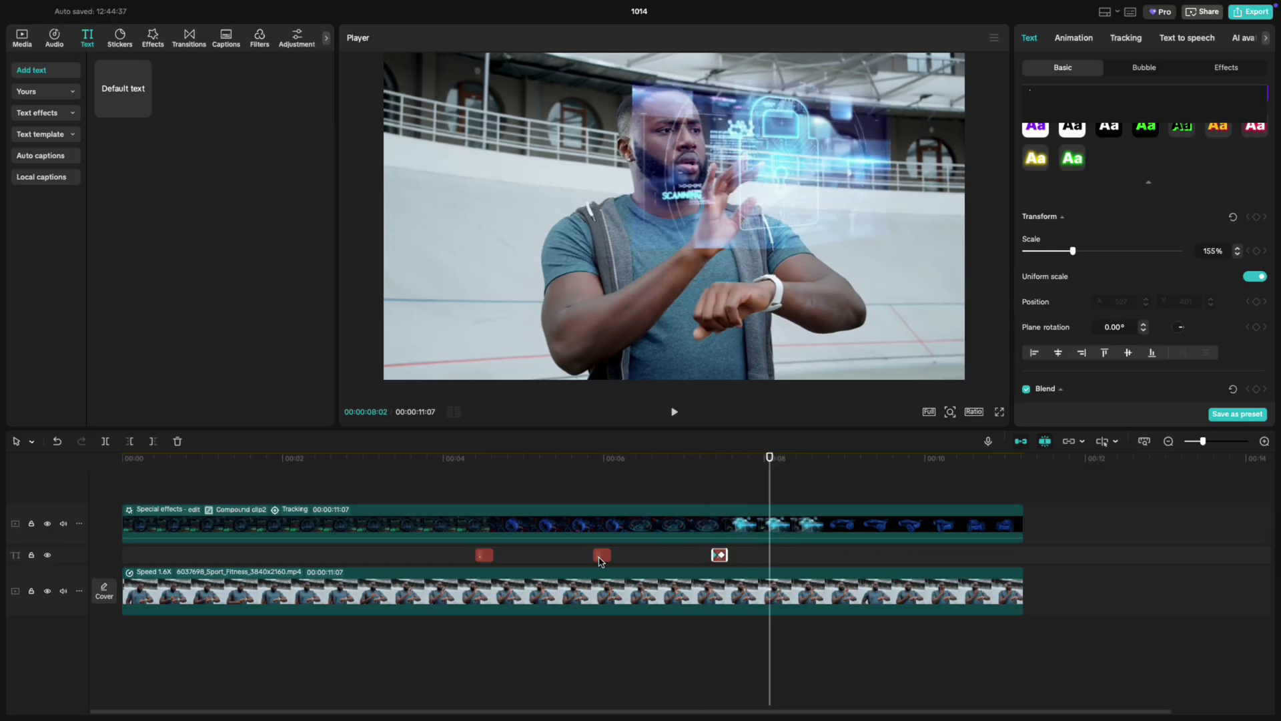
left_click_drag(774, 558, 768, 556)
left_click(765, 459)
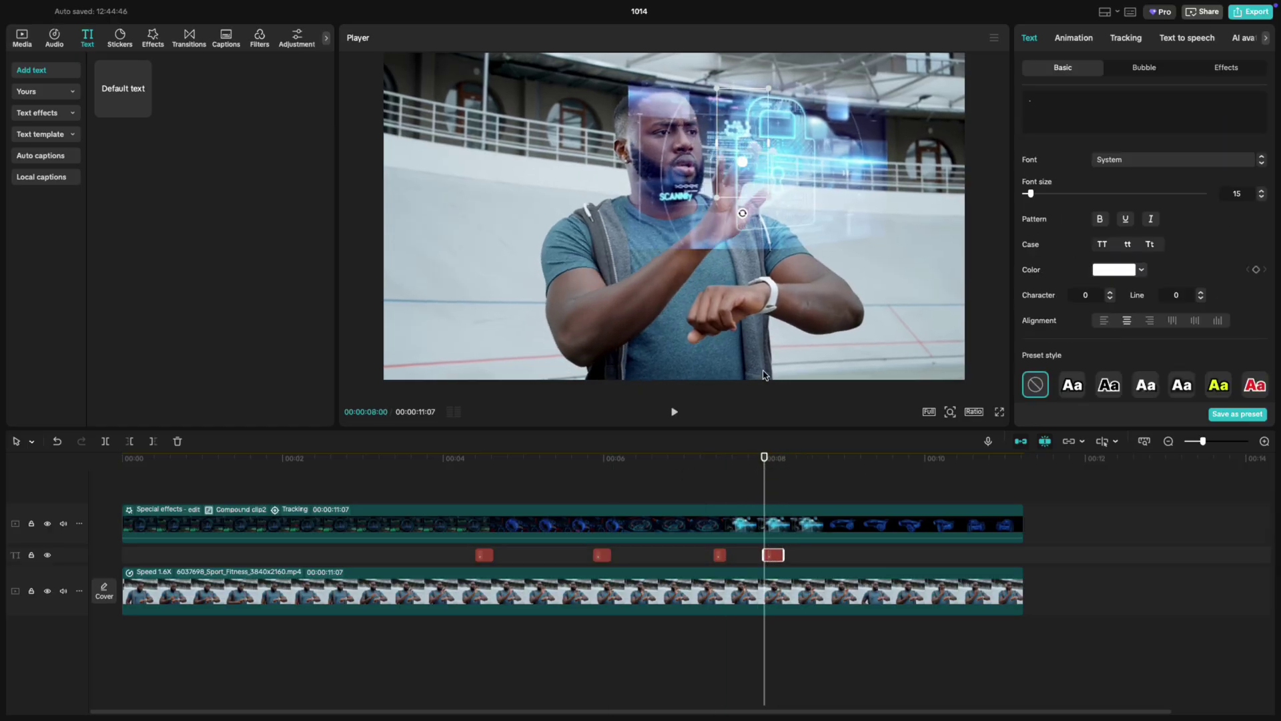
left_click_drag(768, 456, 796, 457)
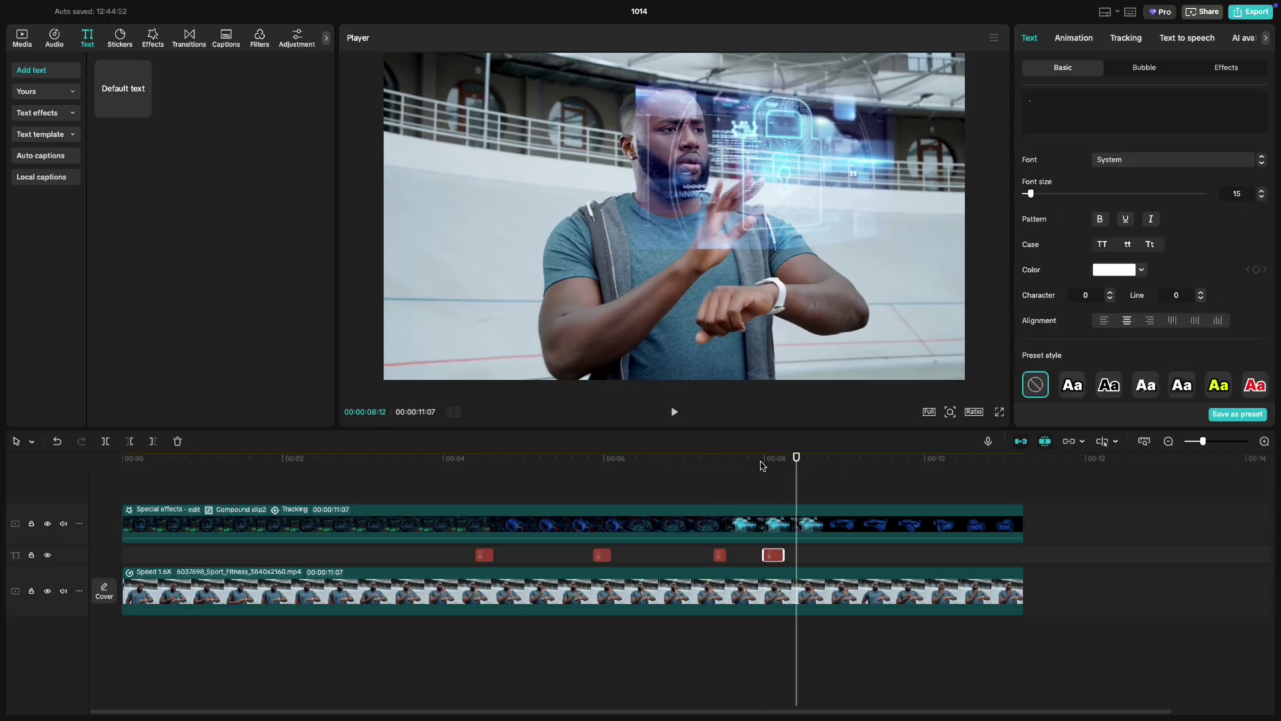
key("ctrl+c")
key("ctrl+v")
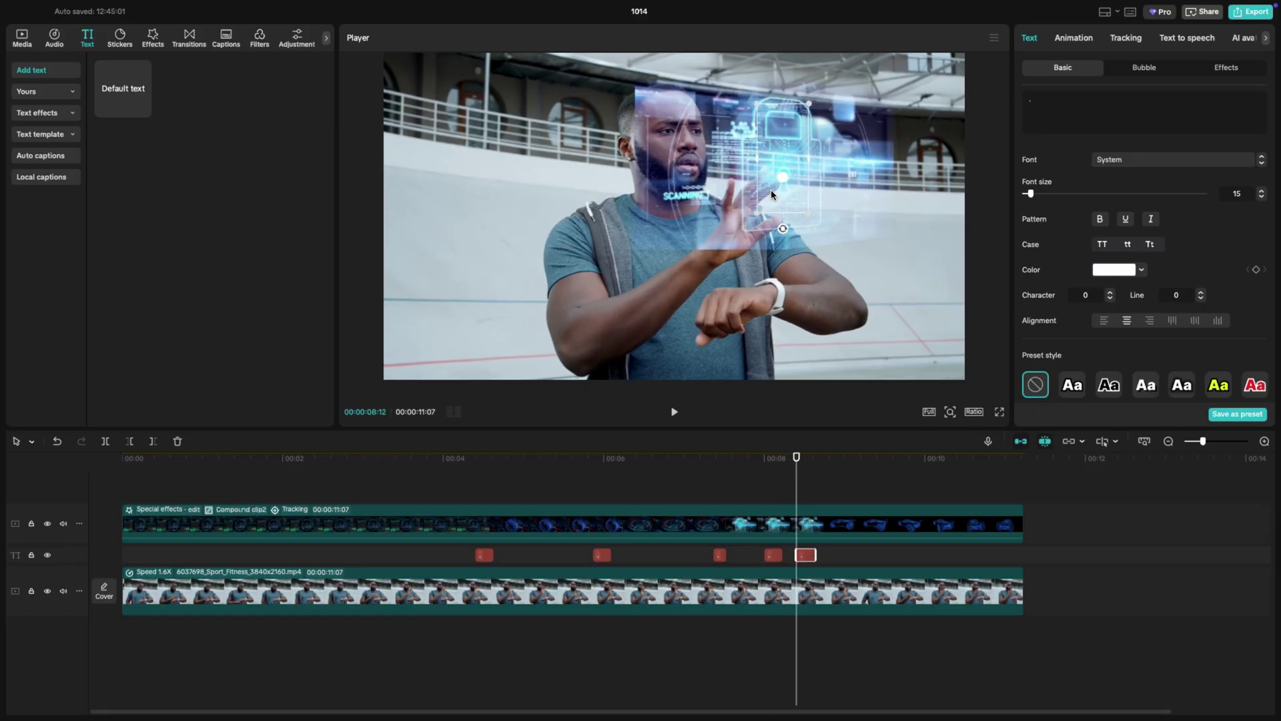
key("space")
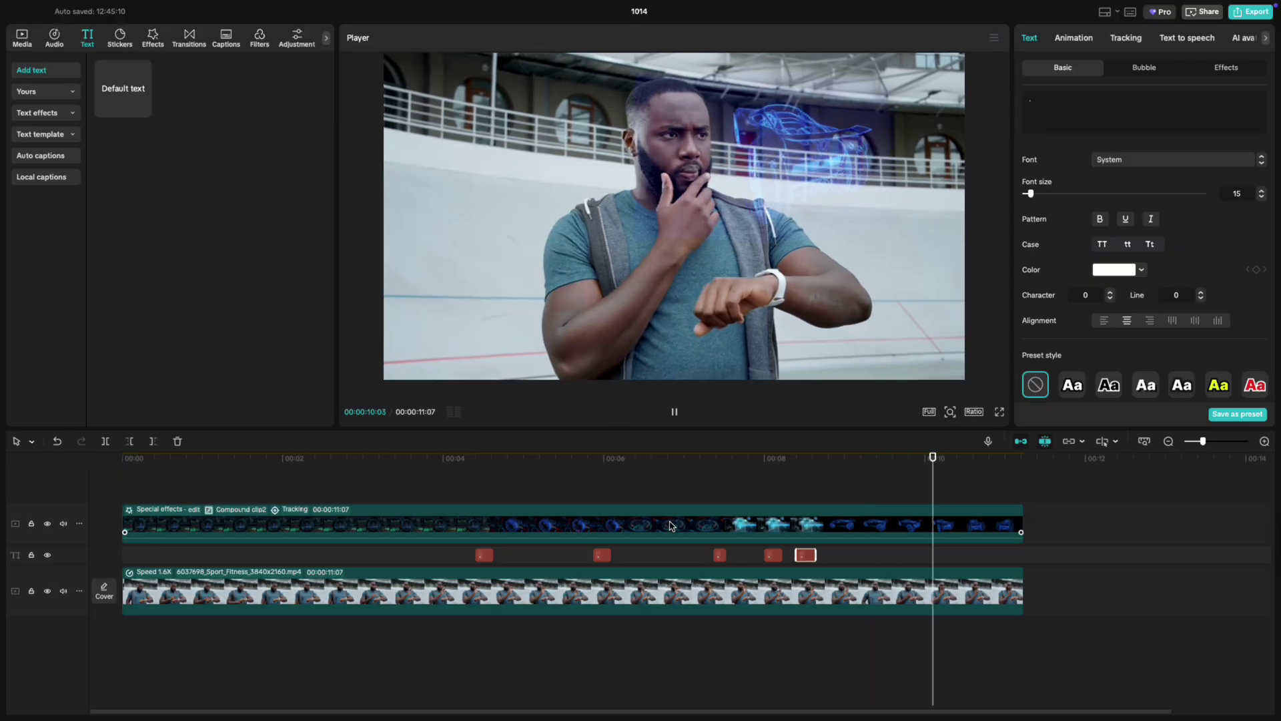
key("Home")
key("space")
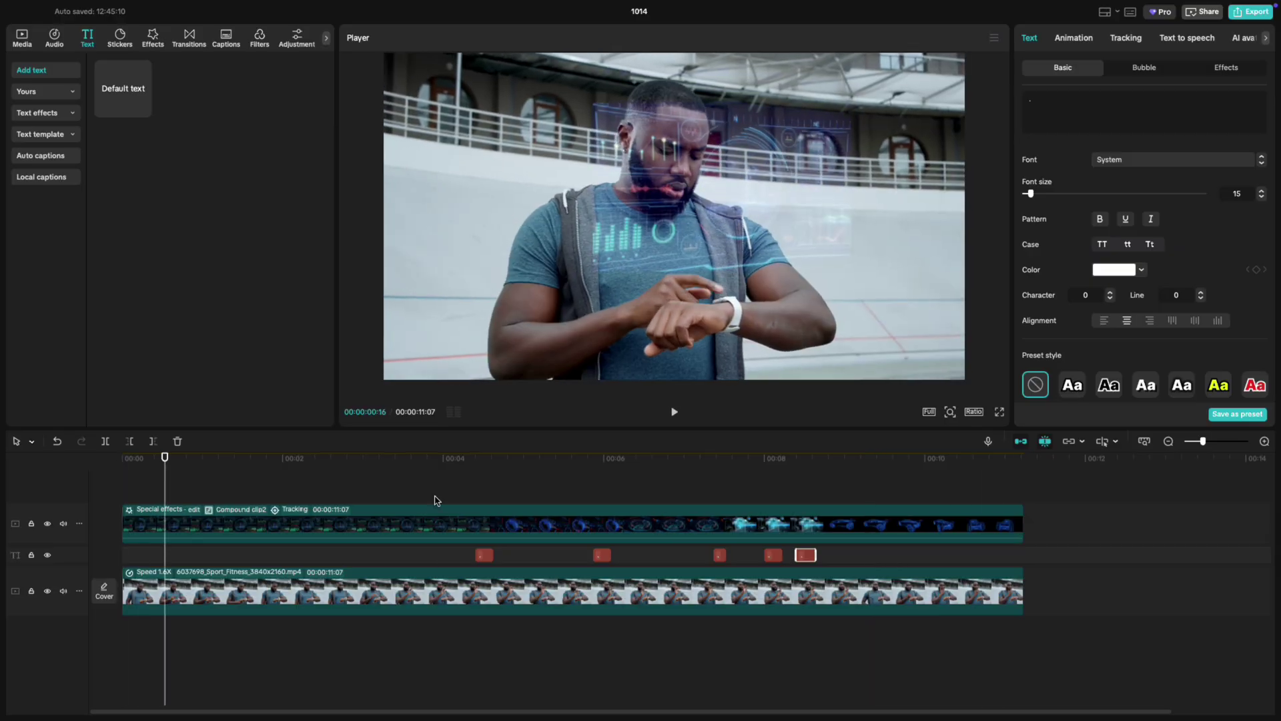
left_click_drag(163, 457, 265, 506)
Add a Position keyframe to the hologram overlay at 01:24, then return to 01:13
left_click(271, 529)
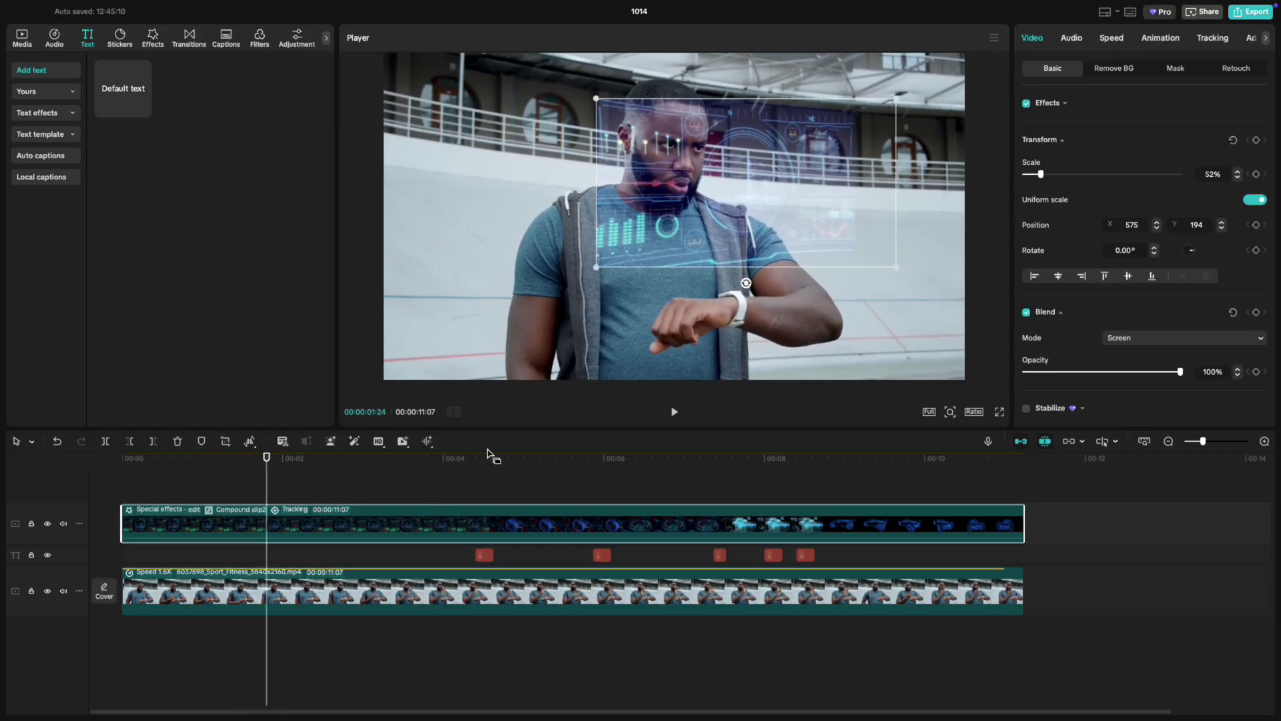
left_click(1258, 227)
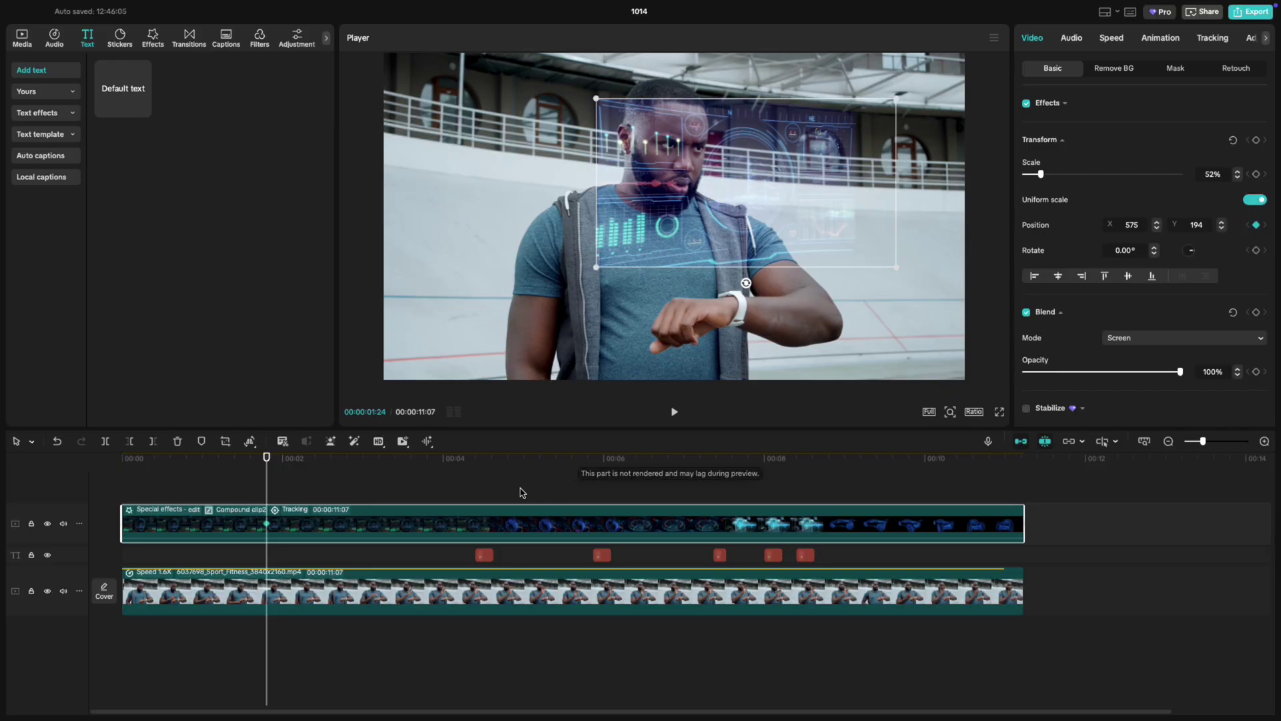
left_click_drag(263, 458, 226, 459)
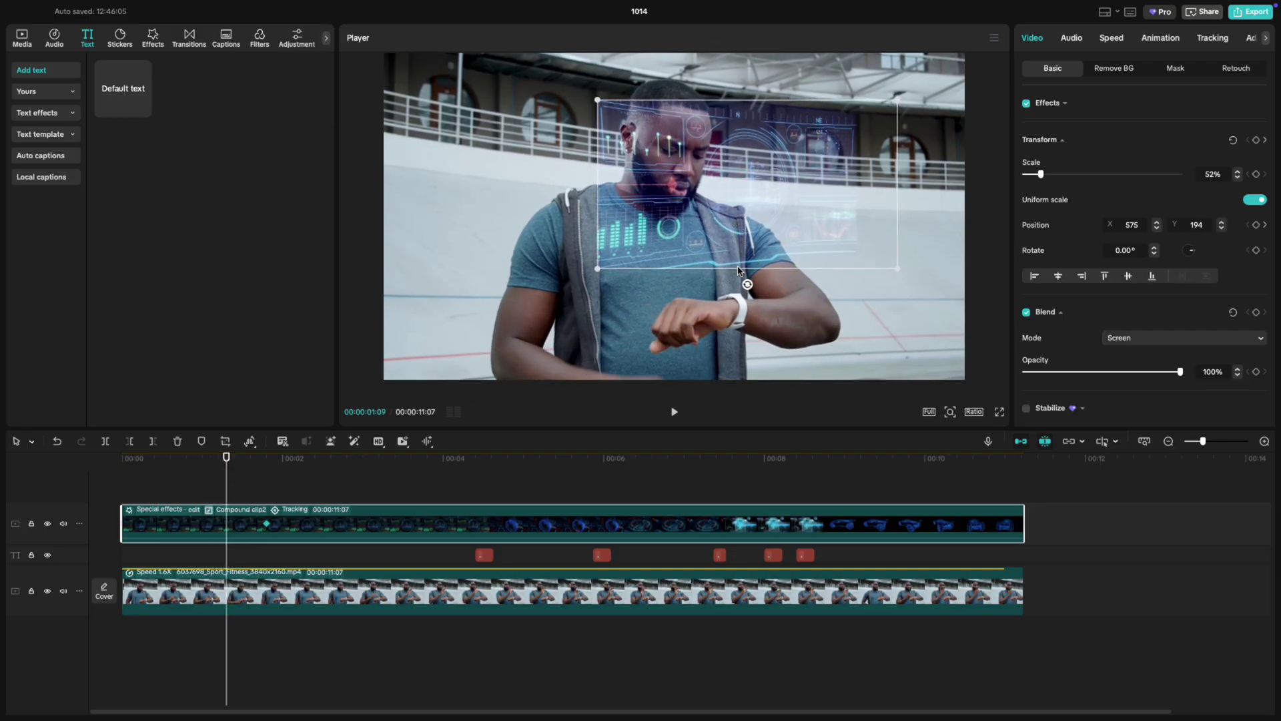
left_click_drag(228, 462, 215, 461)
key("space")
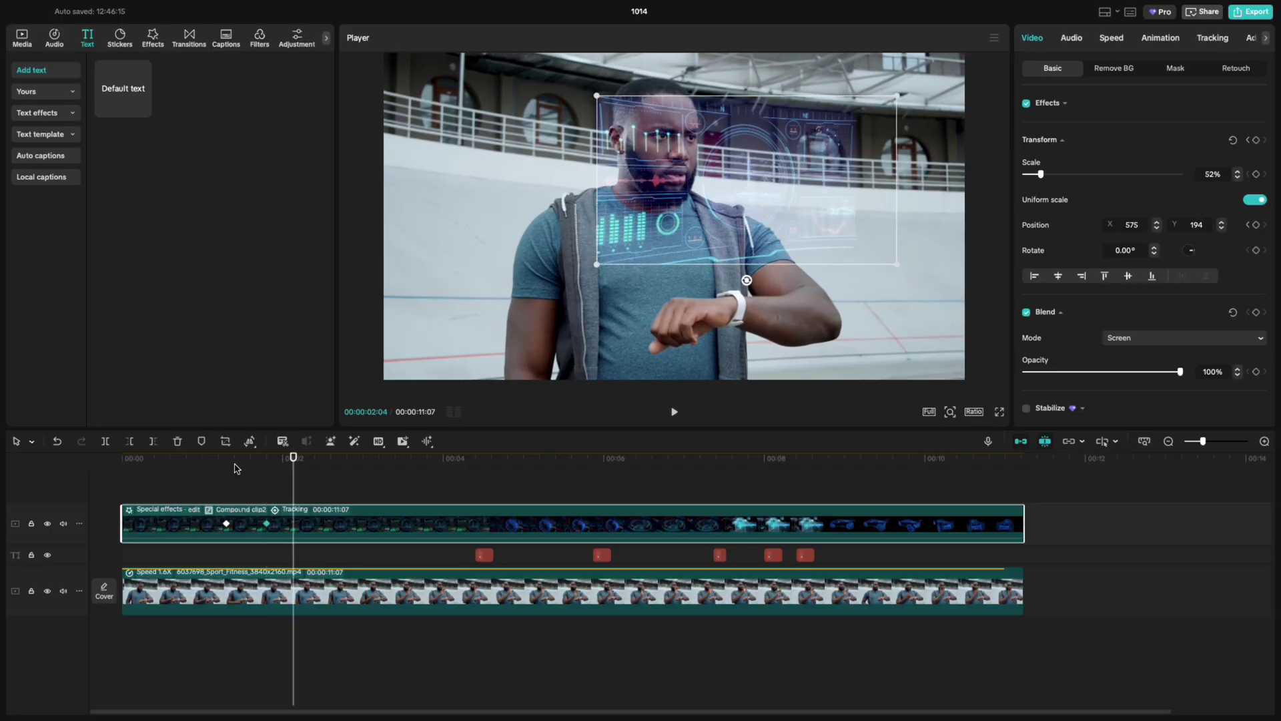
left_click_drag(292, 459, 236, 483)
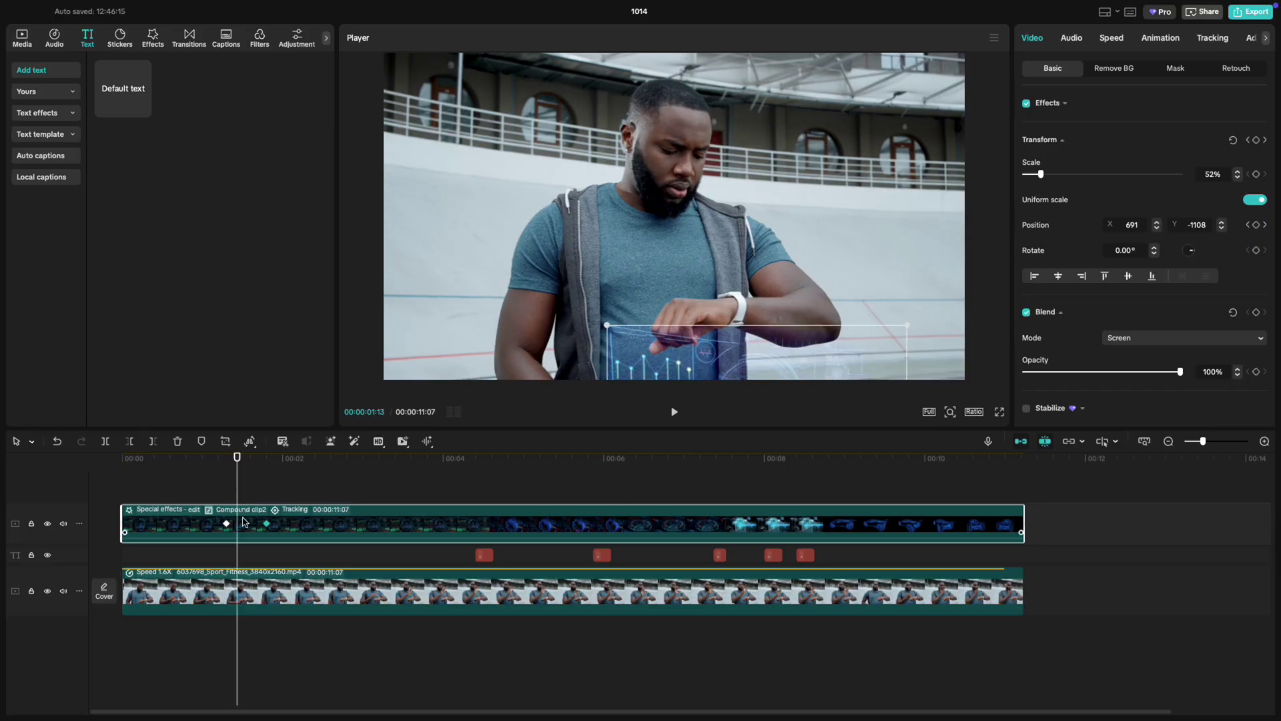
Keyframe the overlay's opacity from 0% at 01:13 up to 100% at 01:20
left_click(1256, 373)
left_click_drag(1180, 372, 988, 379)
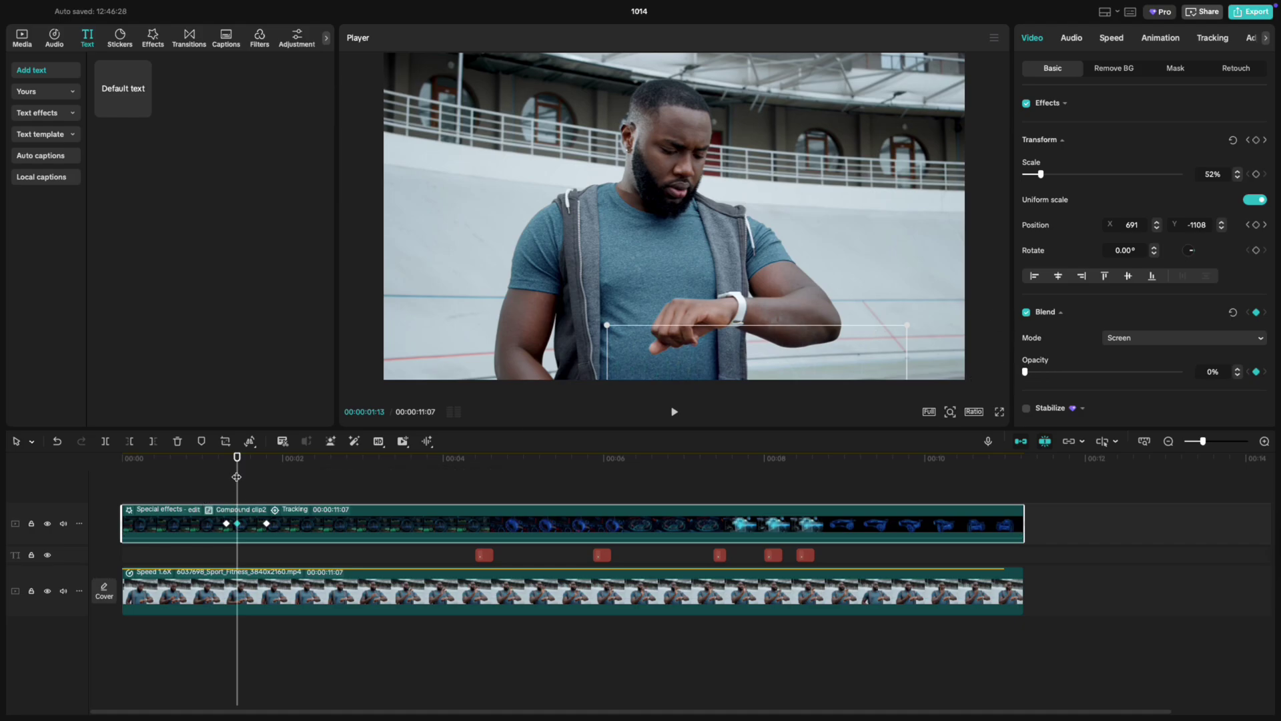
left_click_drag(242, 462, 255, 471)
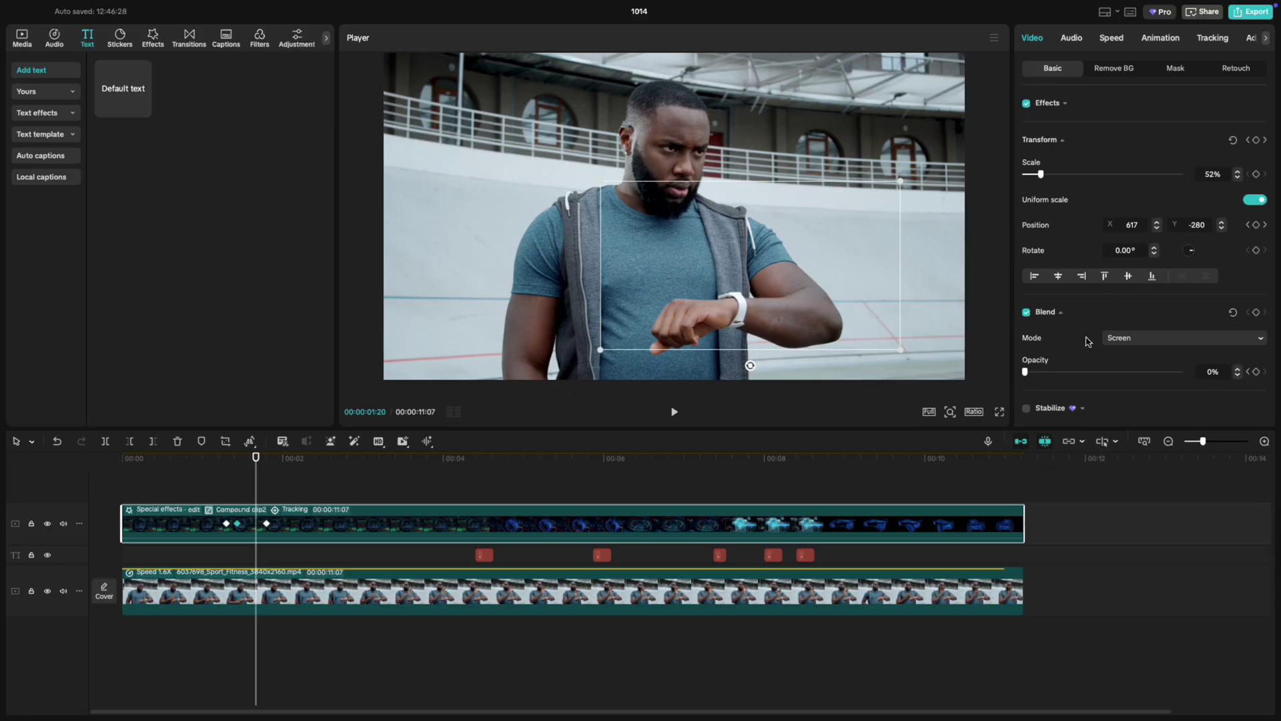
left_click_drag(1026, 373, 1250, 387)
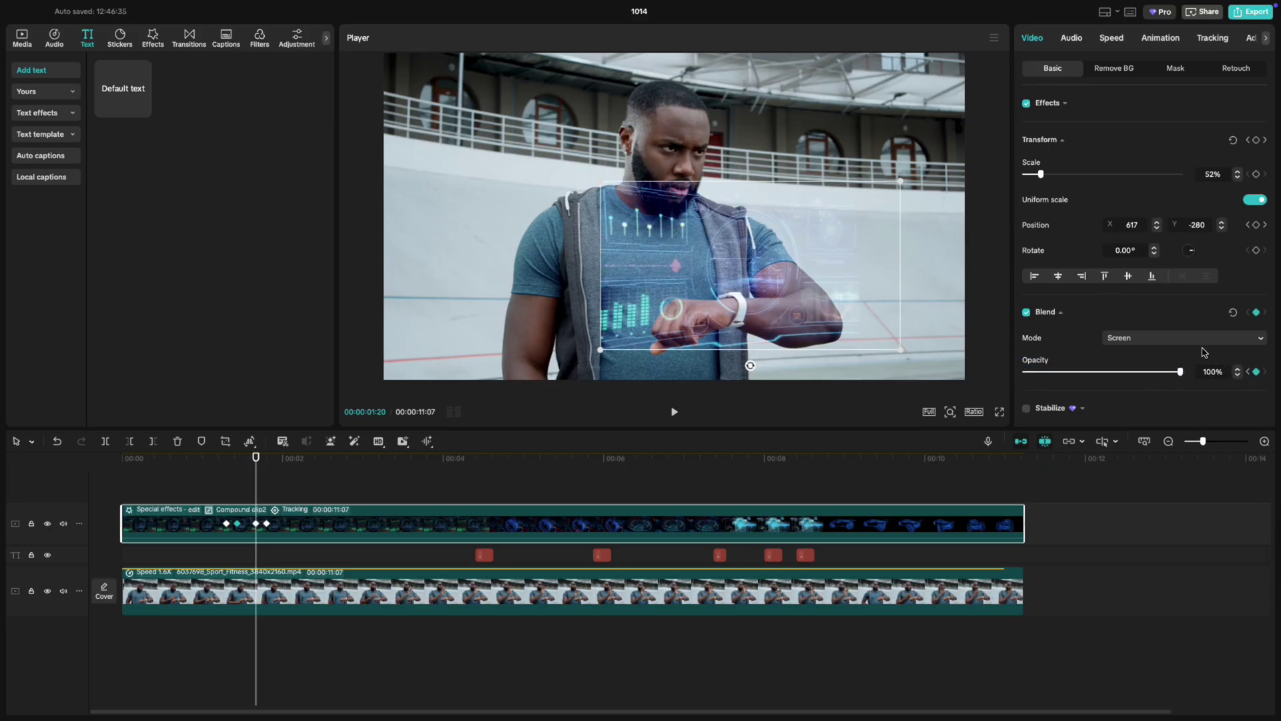
Preview the rise and fade-in animation, then return to 01:20
left_click_drag(255, 466, 220, 466)
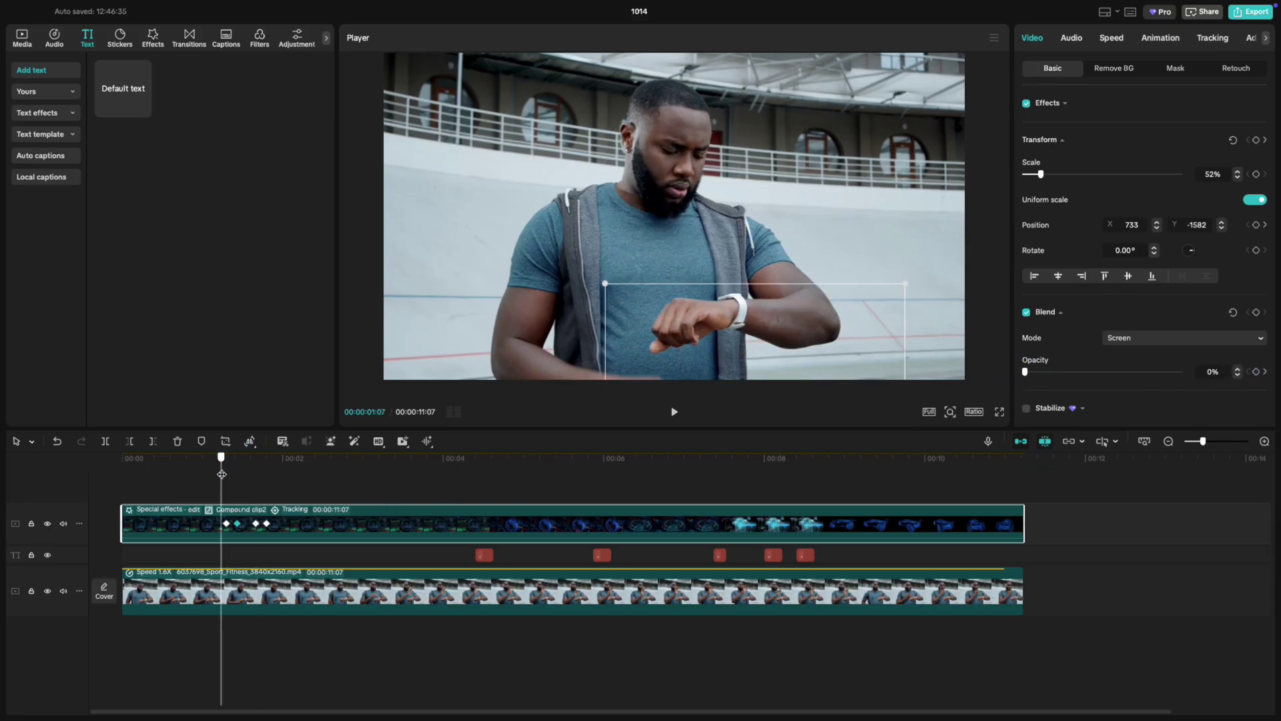
key("space")
key("space")
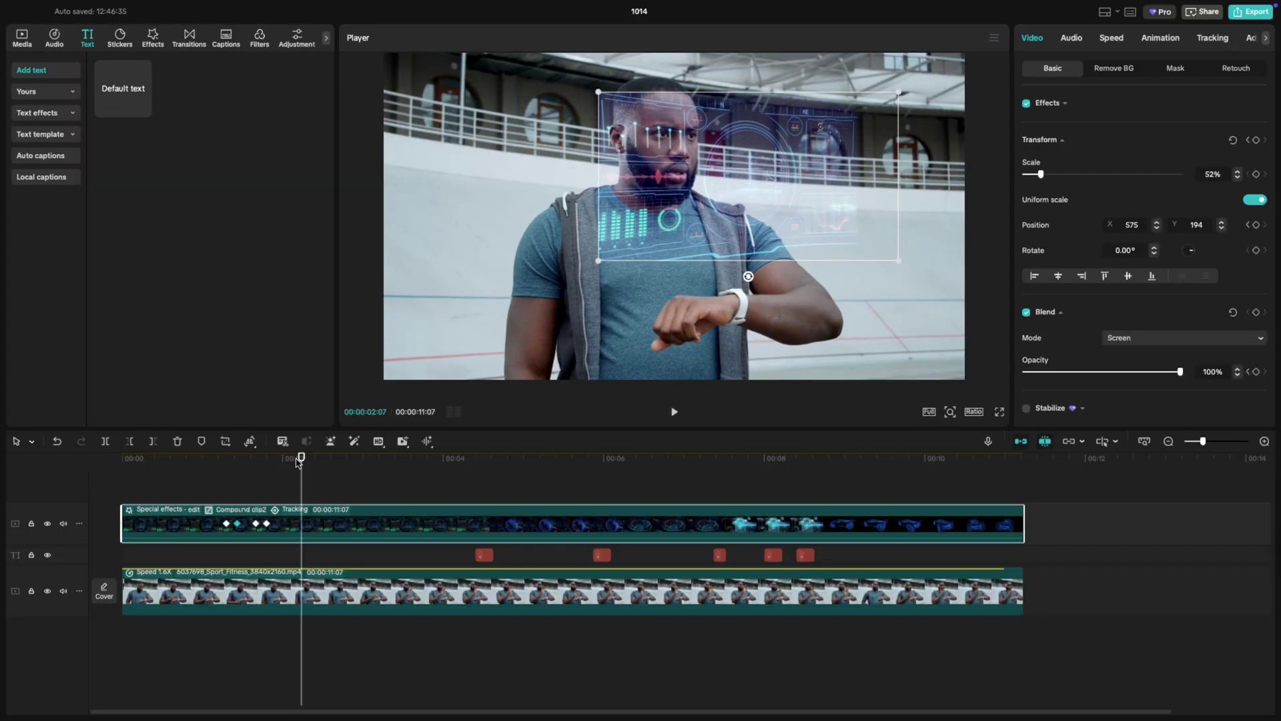
left_click_drag(299, 462, 256, 467)
Apply the Cubic Out easing preset to the overlay's y-position keyframes in the clip's keyframe curves
right_click(246, 513)
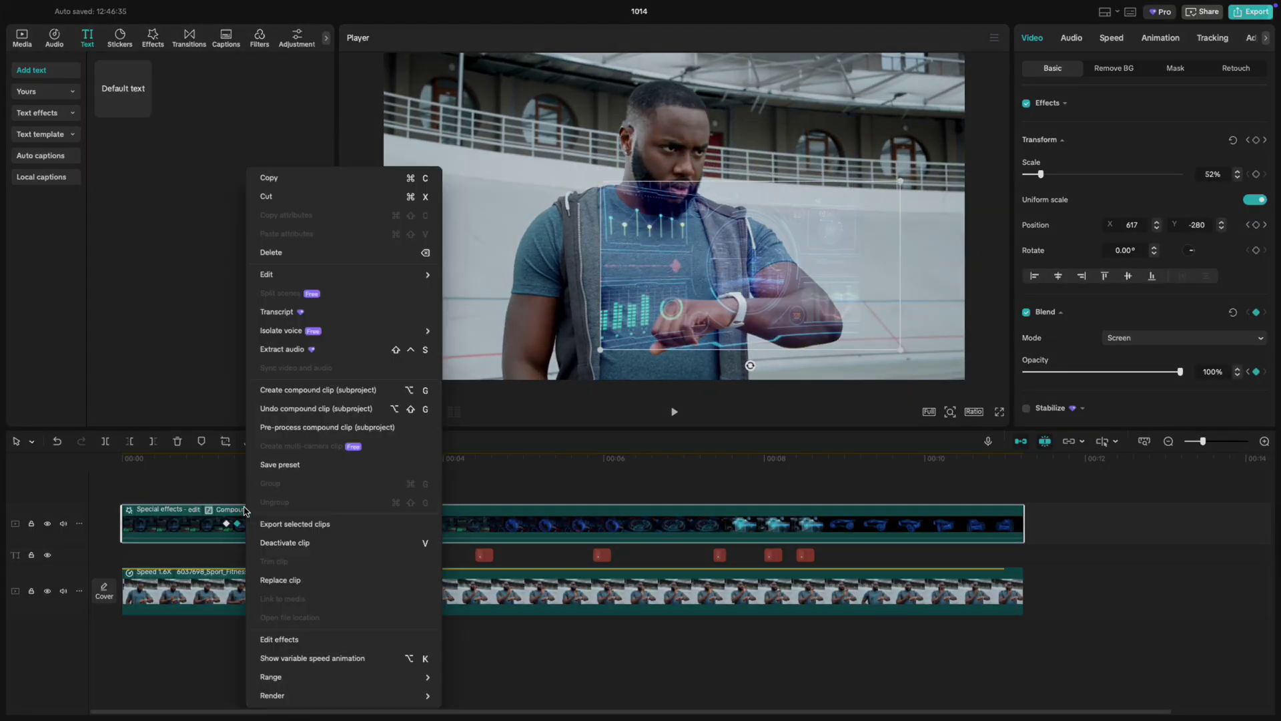
left_click(325, 645)
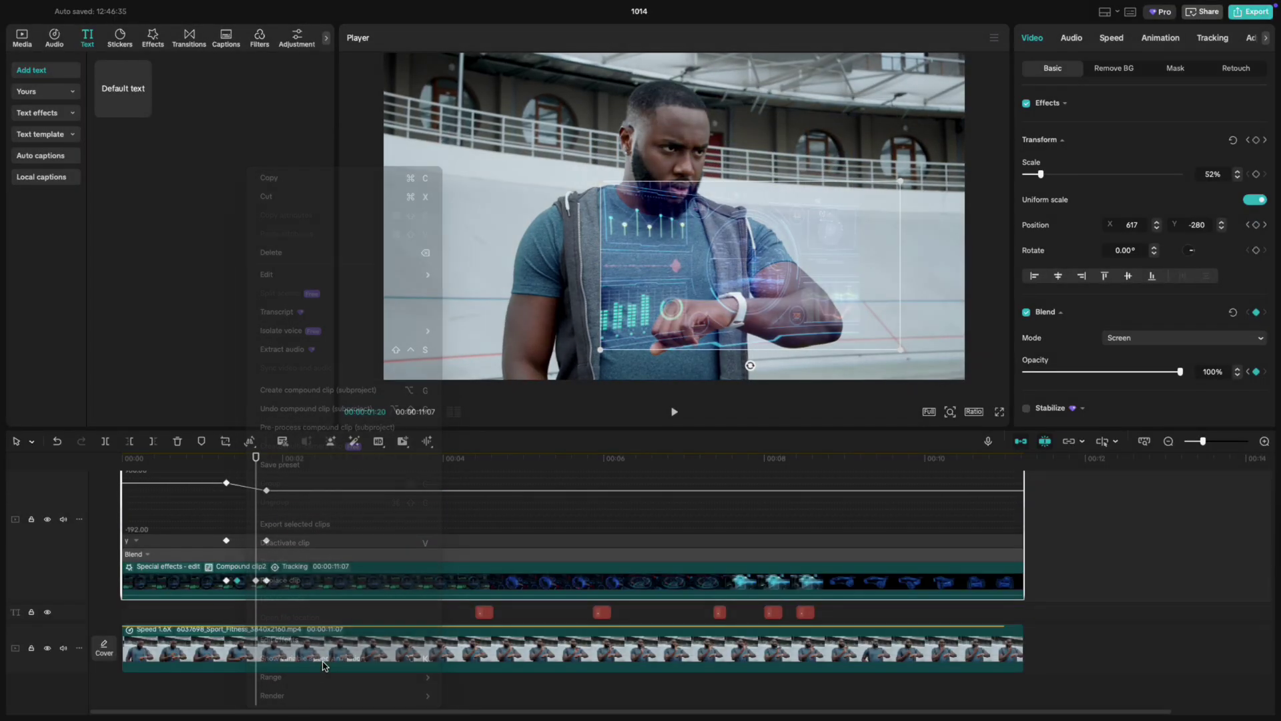
left_click(134, 540)
left_click(252, 516)
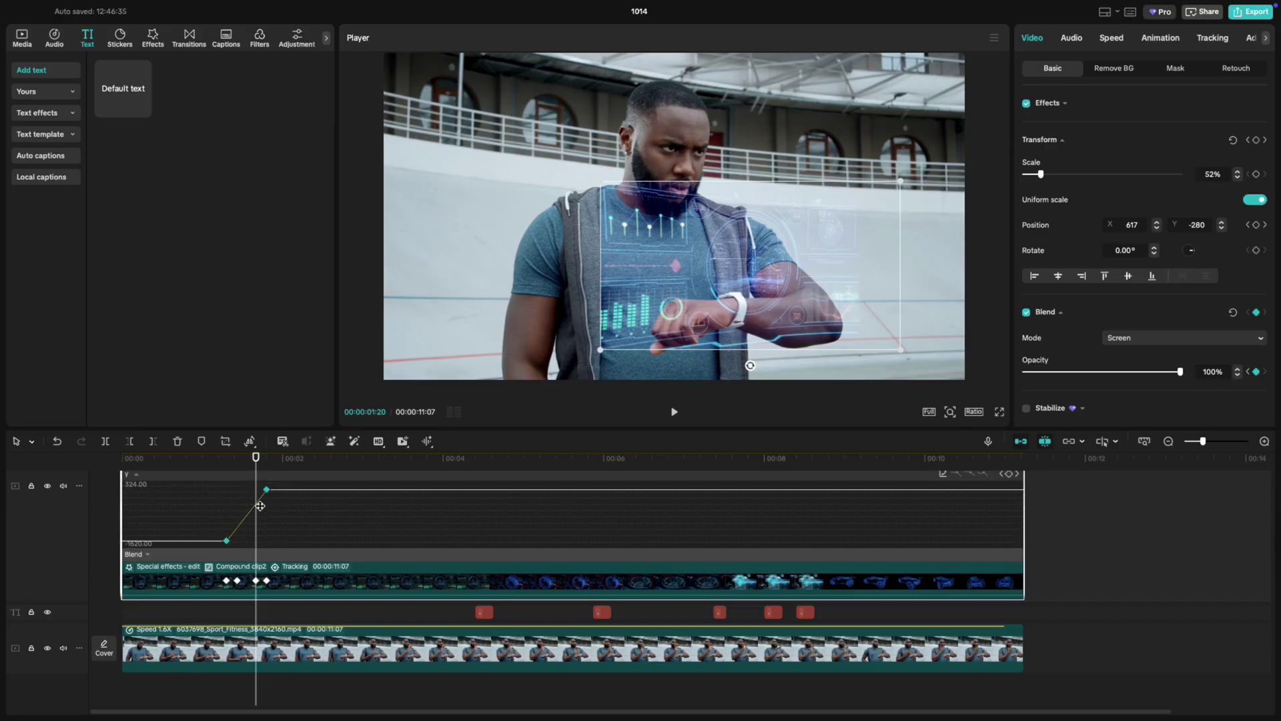
right_click(268, 489)
left_click(312, 575)
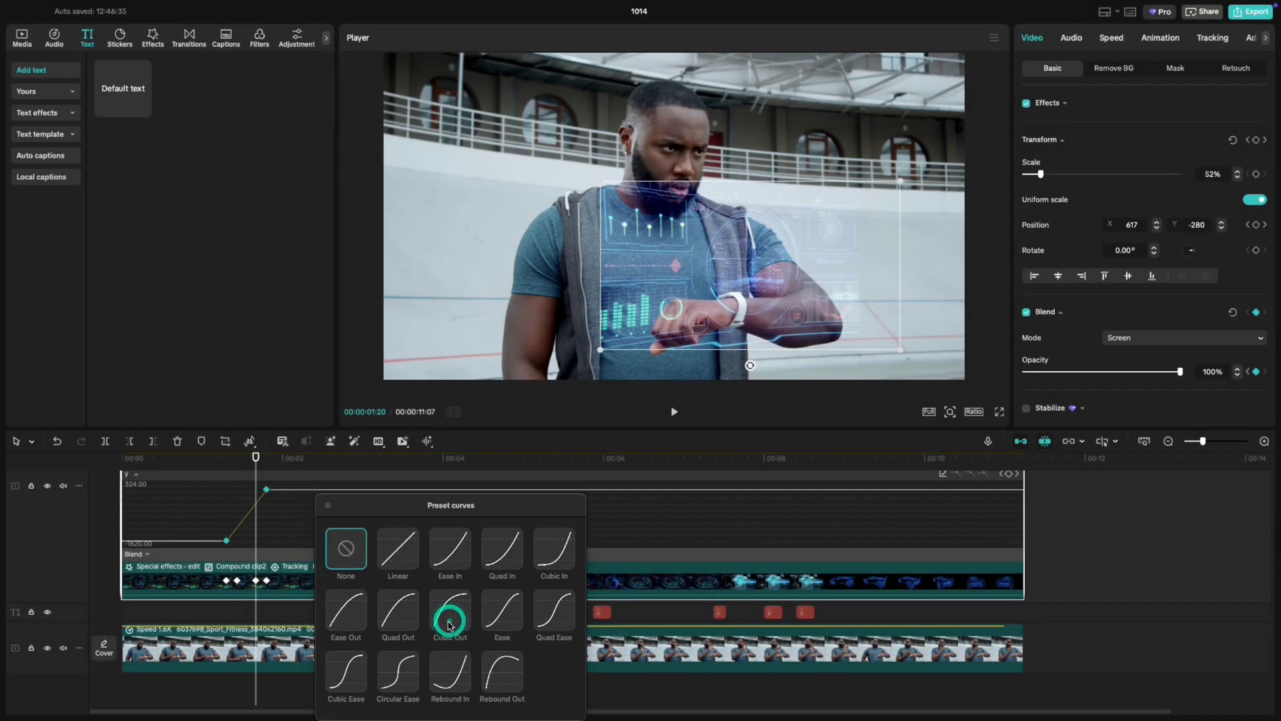
left_click(449, 623)
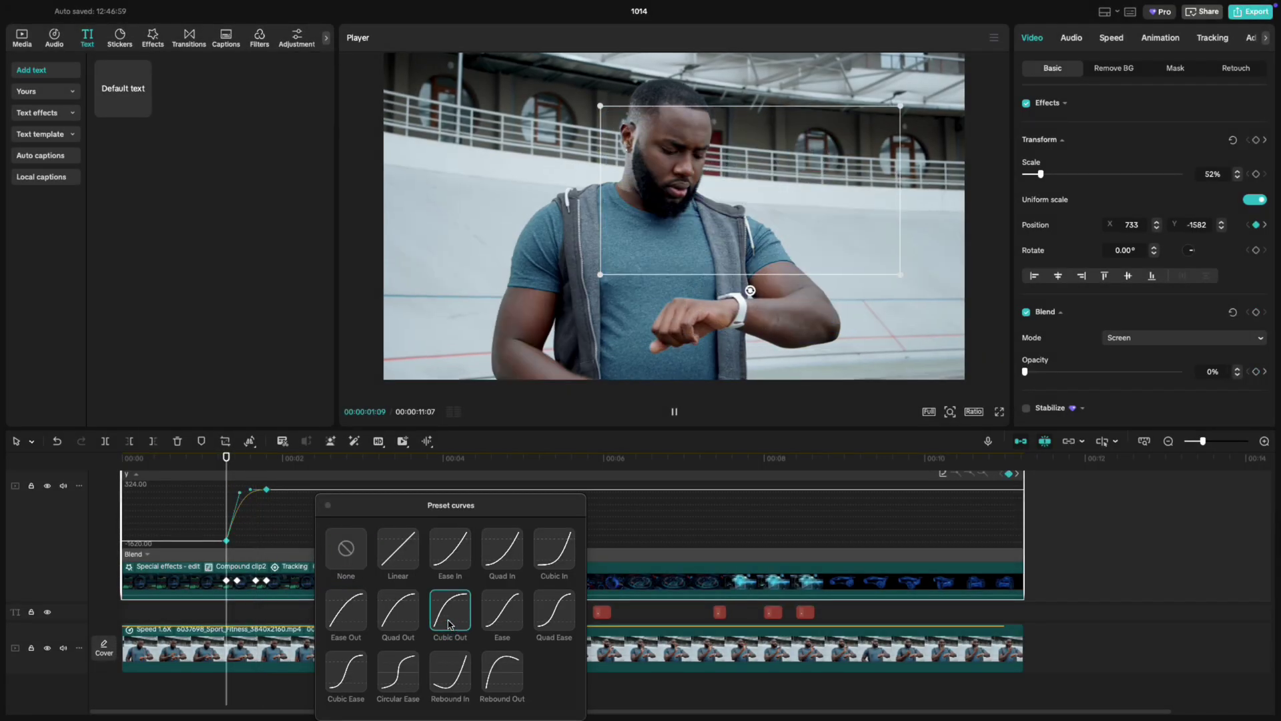
left_click(328, 507)
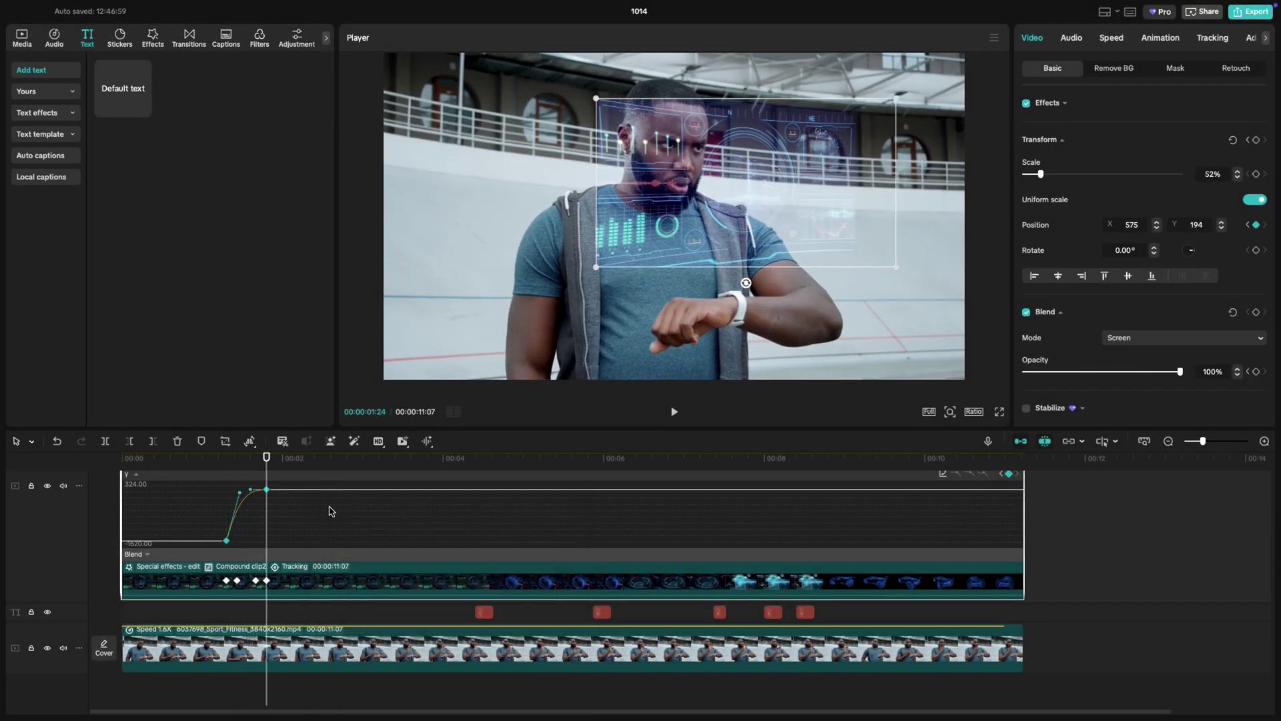
right_click(296, 571)
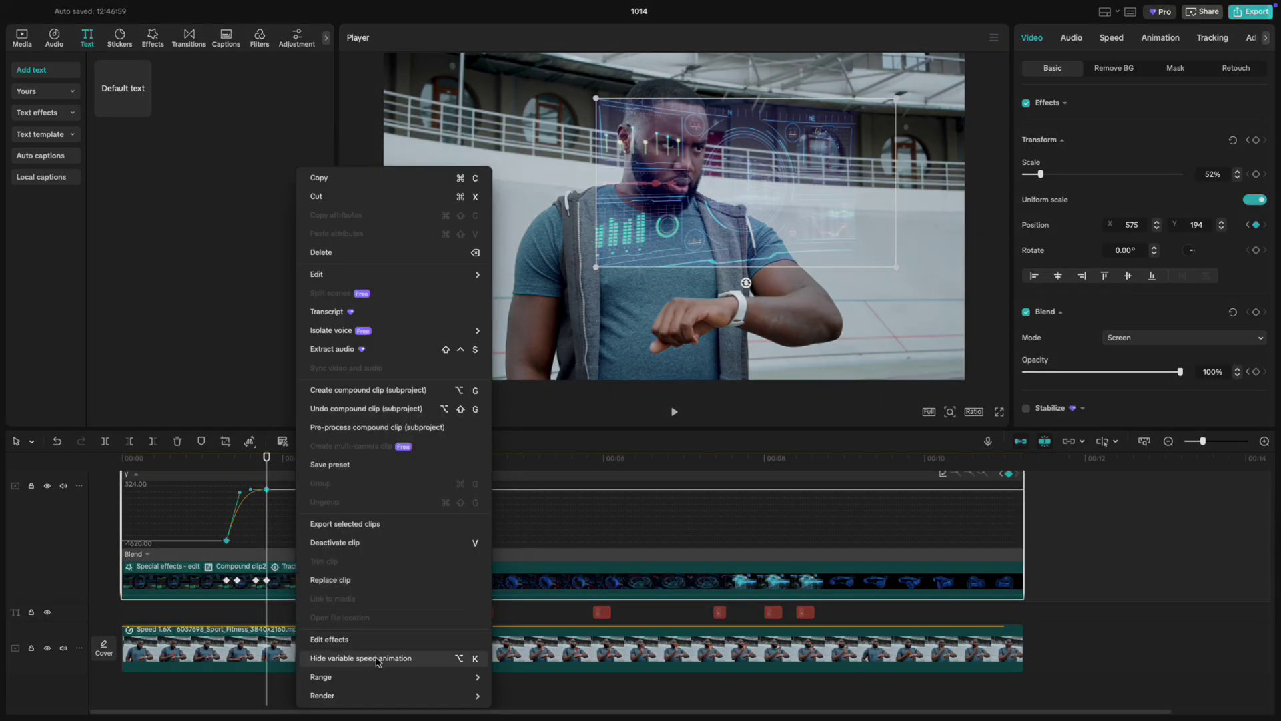